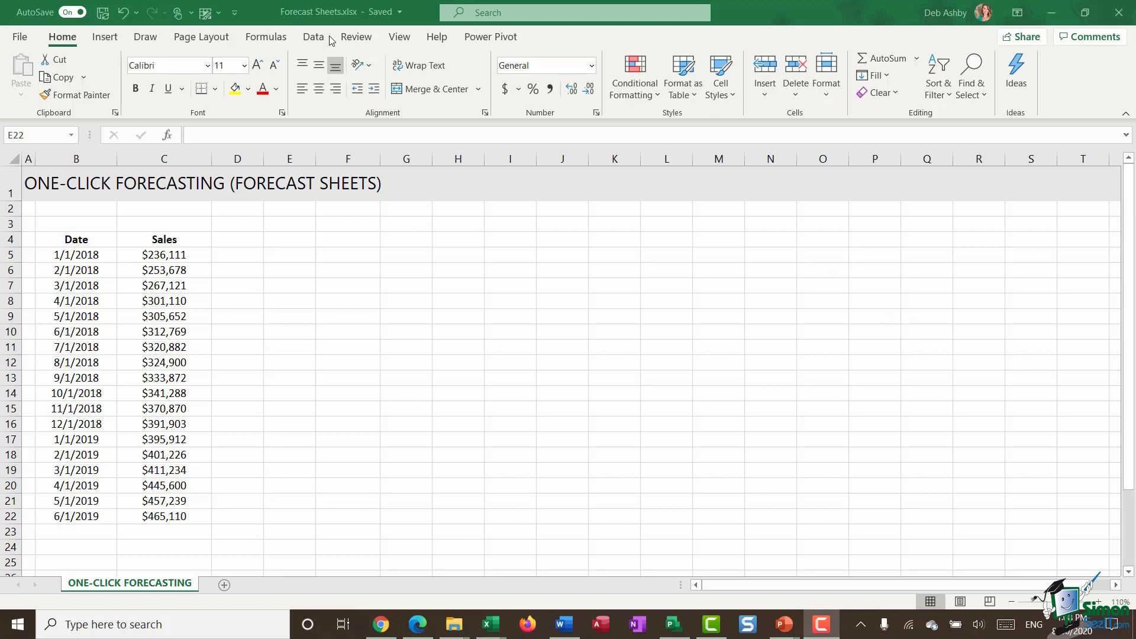
- Switch to the Data tab to show its forecasting tools, including Forecast Sheet
{"action": "left_click", "coordinate": [314, 38]}
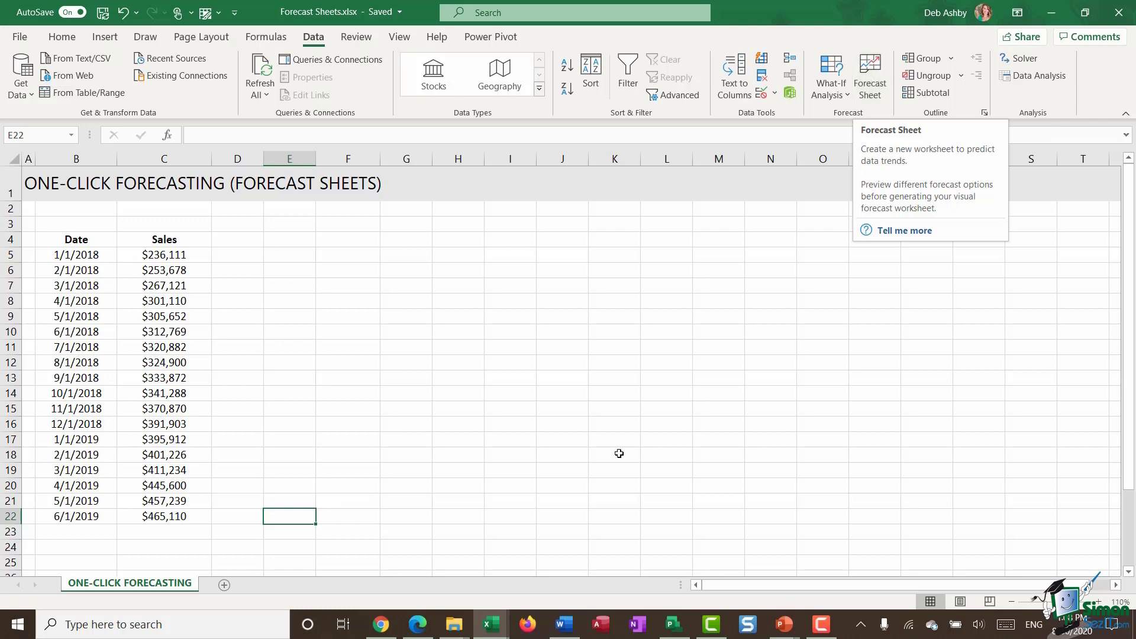
{"action": "left_click", "coordinate": [457, 362]}
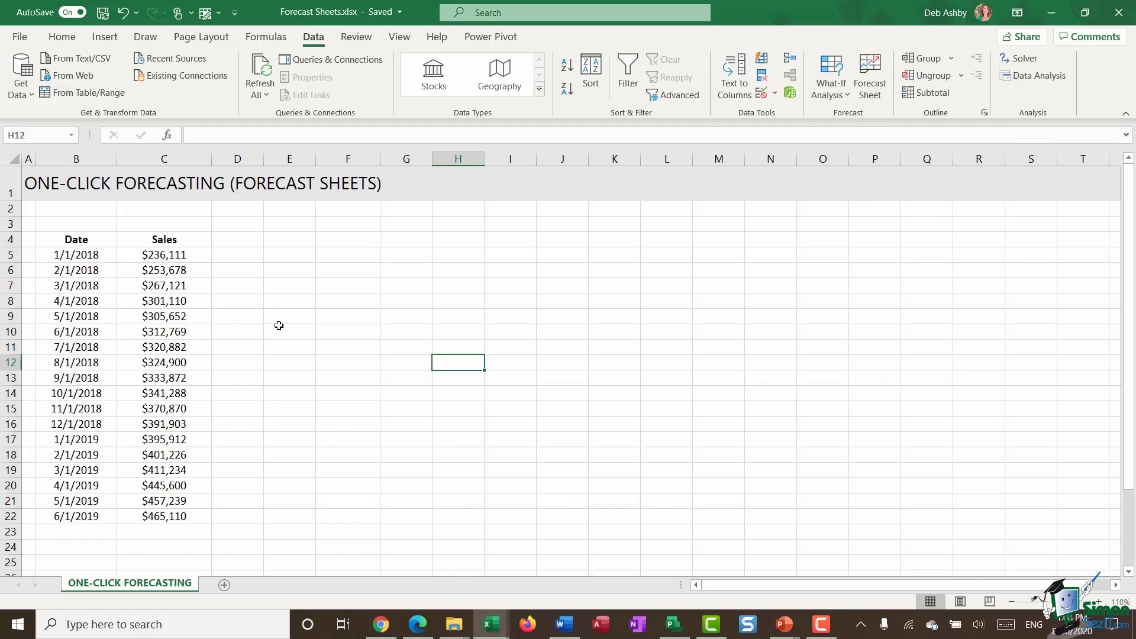
{"action": "left_click_drag", "start_coordinate": [76, 256], "coordinate": [77, 521]}
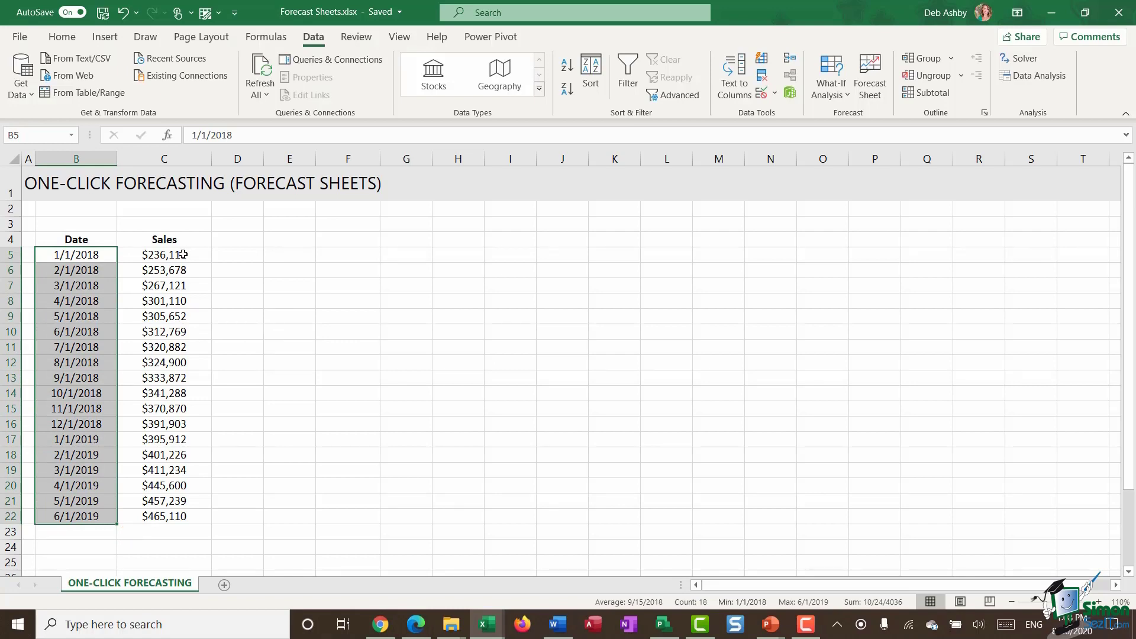
{"action": "left_click_drag", "start_coordinate": [185, 252], "coordinate": [184, 516]}
{"action": "left_click", "coordinate": [83, 254]}
{"action": "left_click_drag", "start_coordinate": [79, 273], "coordinate": [78, 514]}
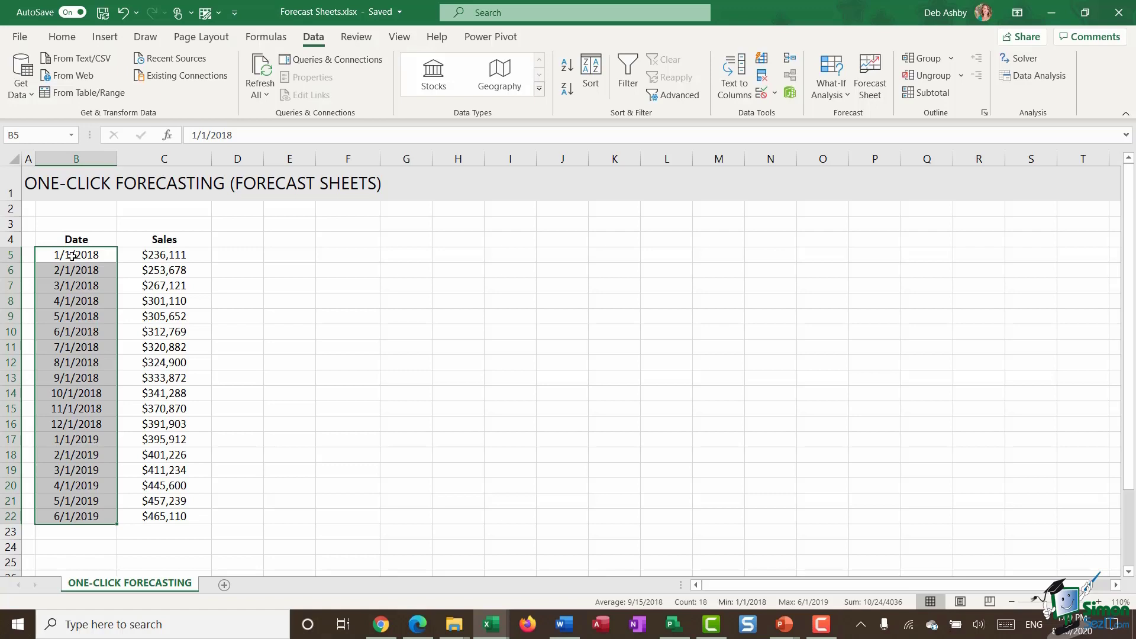
{"action": "left_click", "coordinate": [185, 256]}
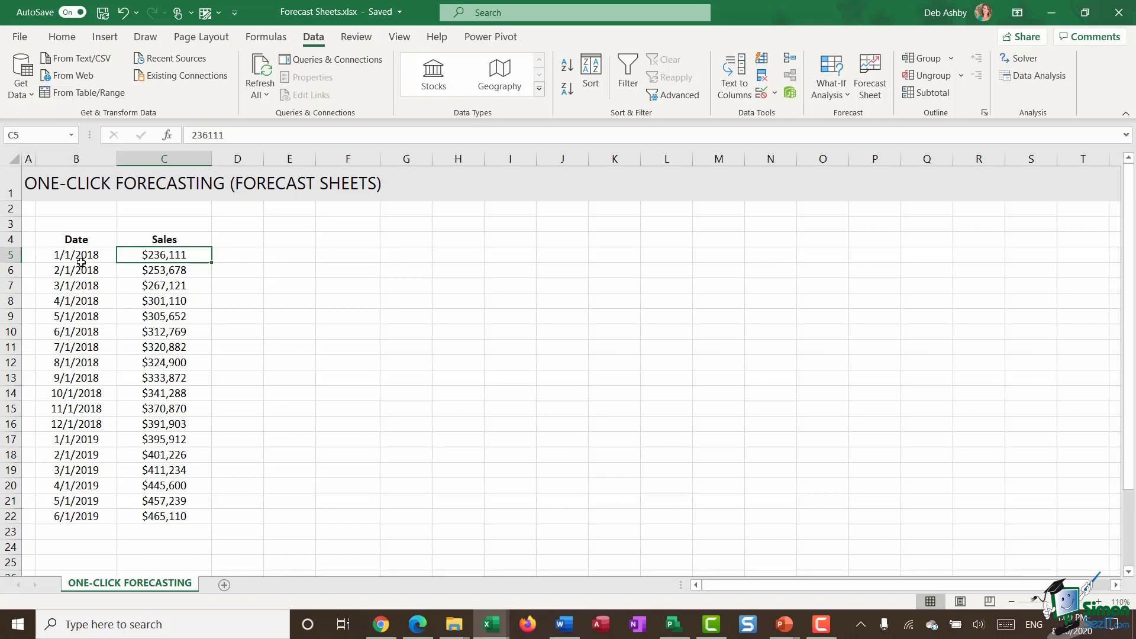
{"action": "left_click_drag", "start_coordinate": [78, 255], "coordinate": [75, 516]}
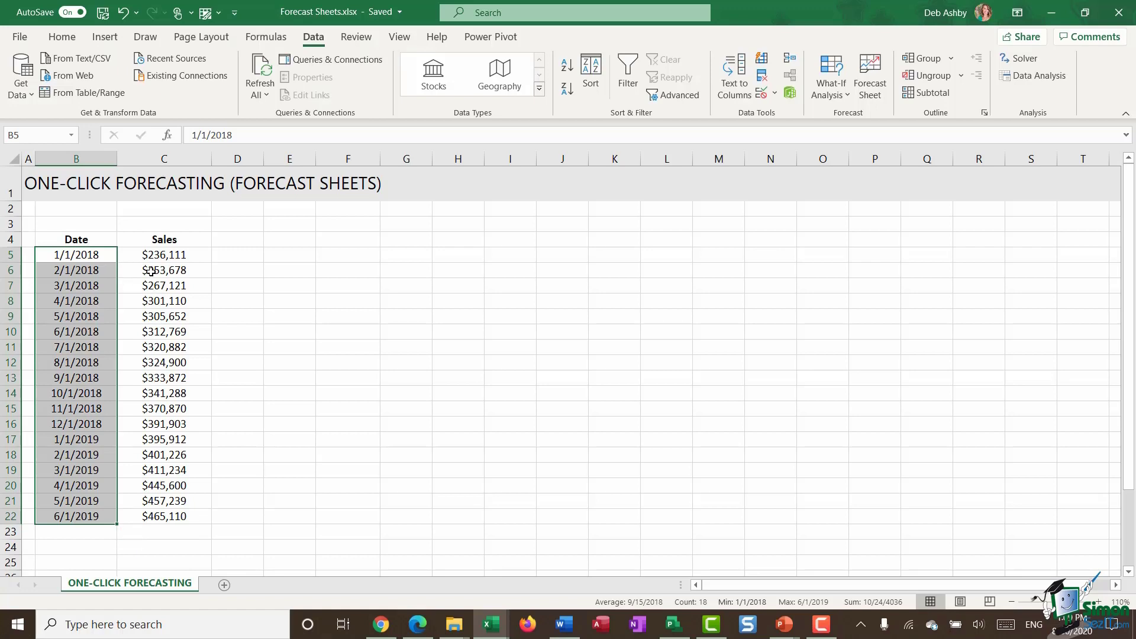
{"action": "left_click_drag", "start_coordinate": [86, 254], "coordinate": [78, 517]}
{"action": "left_click", "coordinate": [155, 285]}
{"action": "left_click_drag", "start_coordinate": [163, 258], "coordinate": [165, 518]}
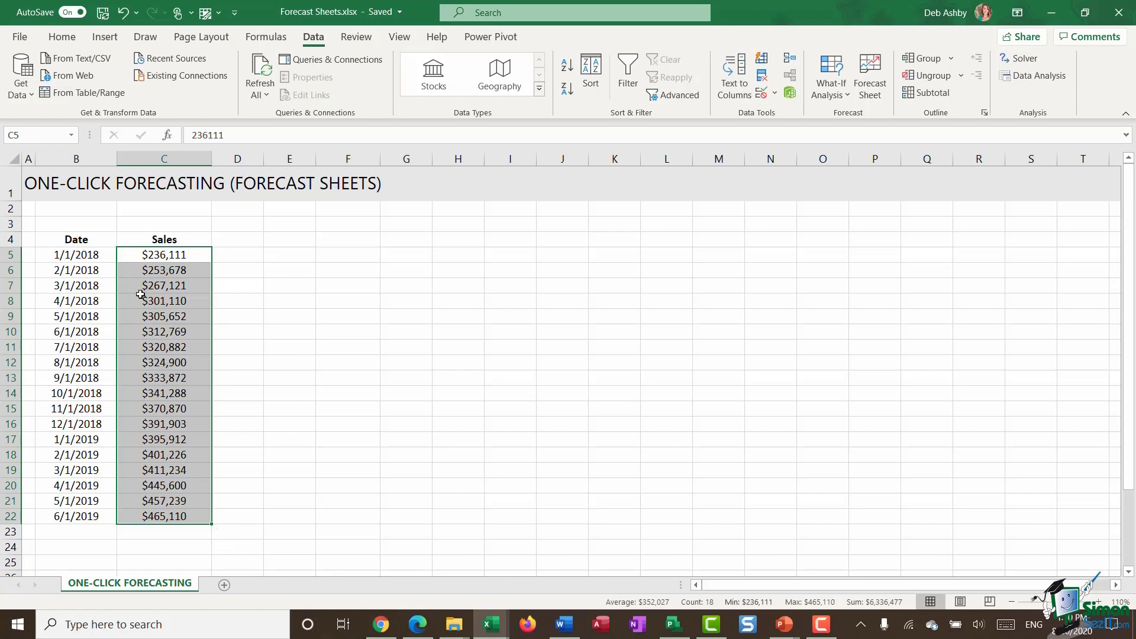
{"action": "left_click", "coordinate": [161, 257]}
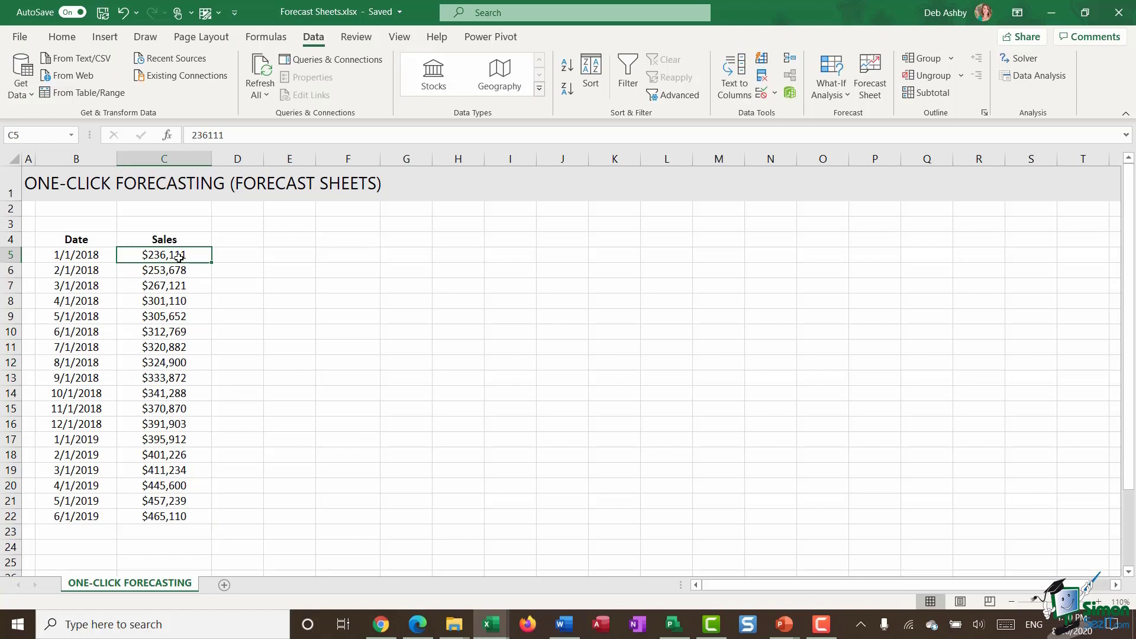
{"action": "left_click_drag", "start_coordinate": [178, 257], "coordinate": [172, 515]}
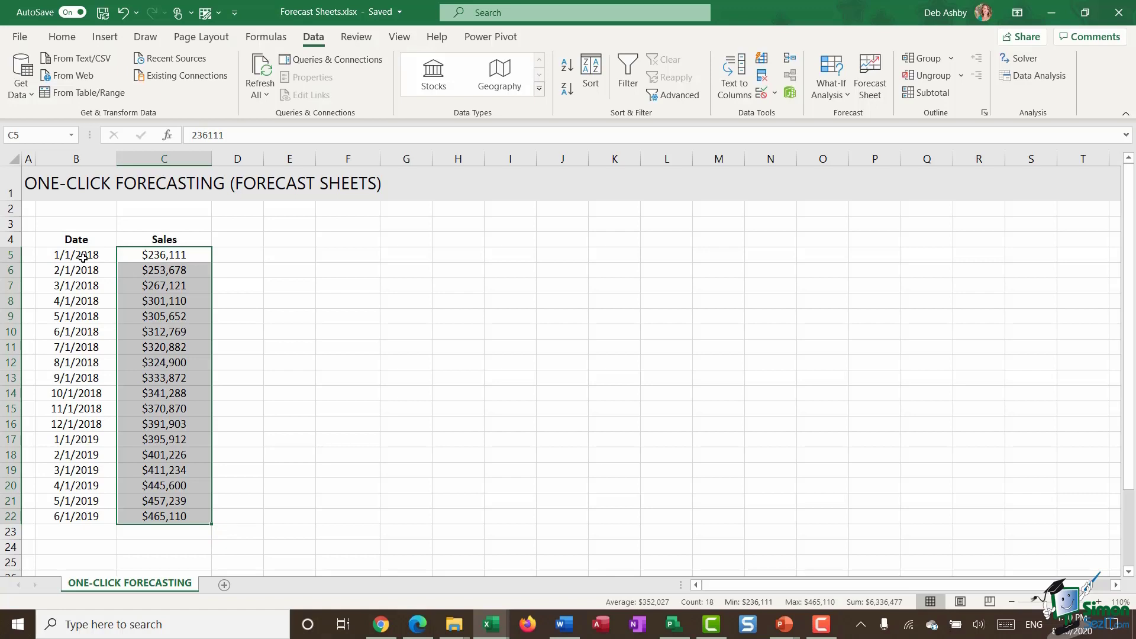
{"action": "left_click", "coordinate": [78, 532]}
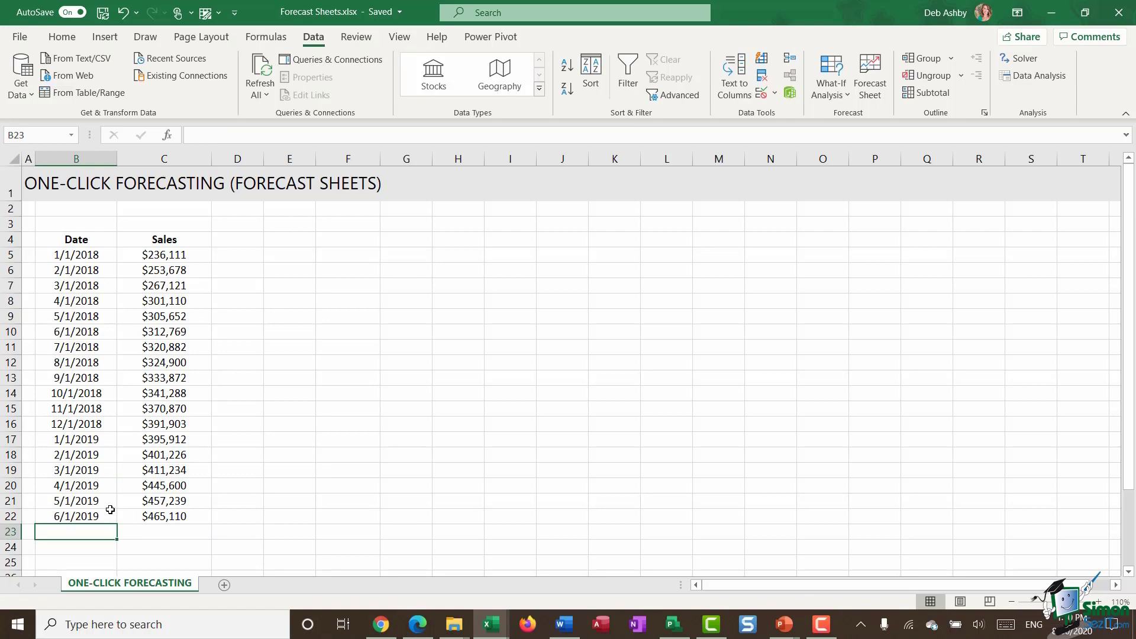
{"action": "scroll", "coordinate": [109, 508], "scroll_direction": "down", "scroll_amount": 2}
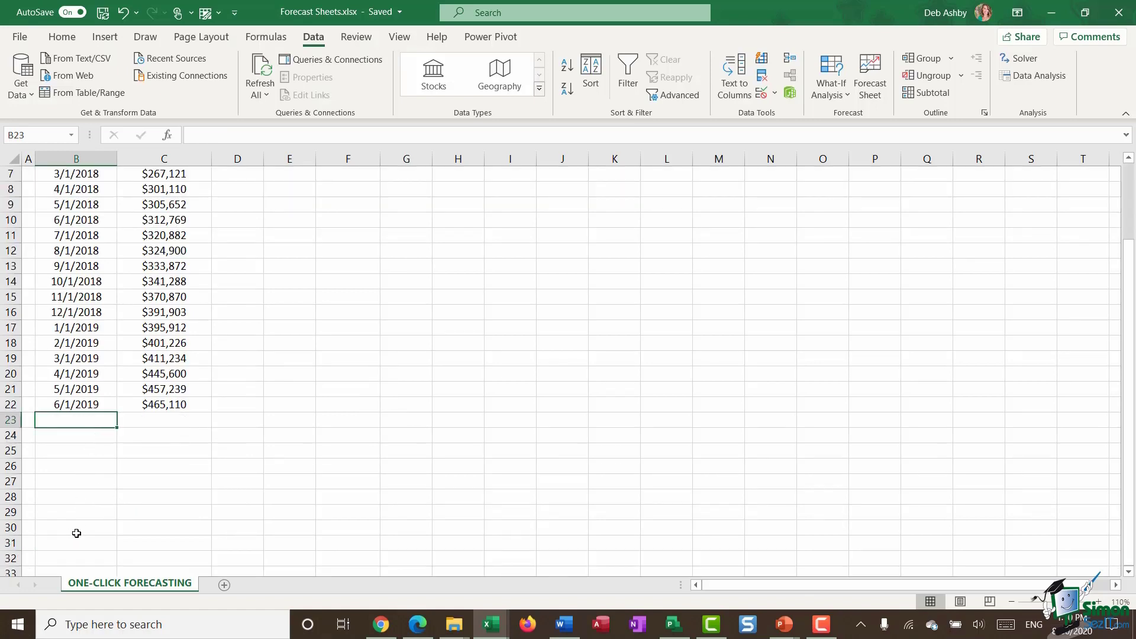
{"action": "left_click", "coordinate": [83, 408]}
- Select the Date and Sales table B4:C22 and open the Forecast Sheet preview
{"action": "scroll", "coordinate": [121, 419], "scroll_direction": "up", "scroll_amount": 2}
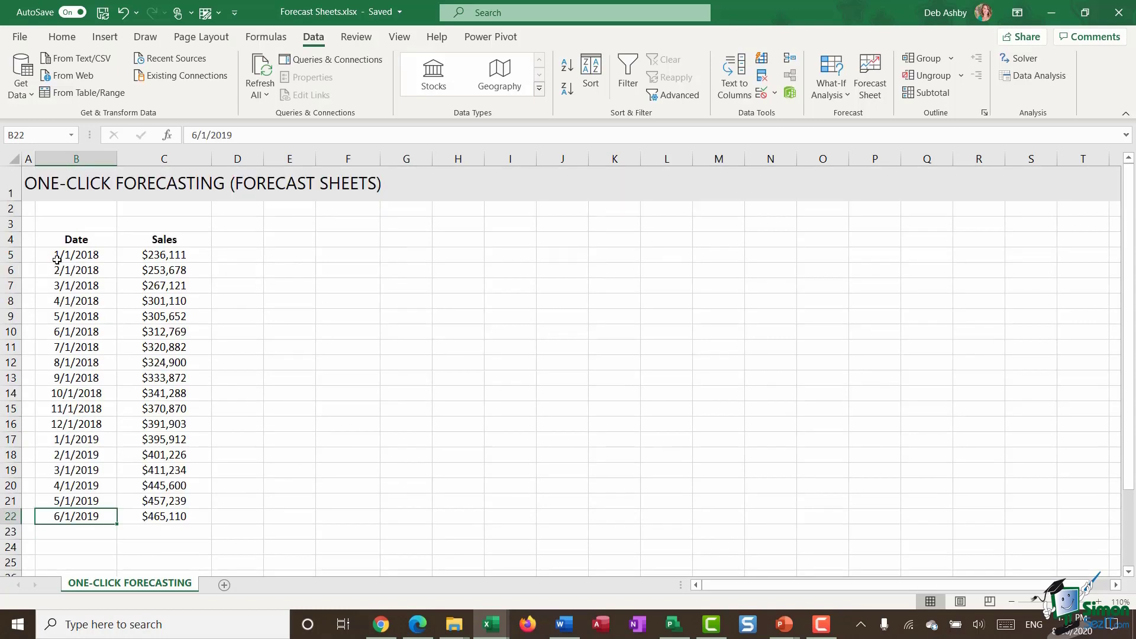
{"action": "left_click_drag", "start_coordinate": [51, 238], "coordinate": [176, 513]}
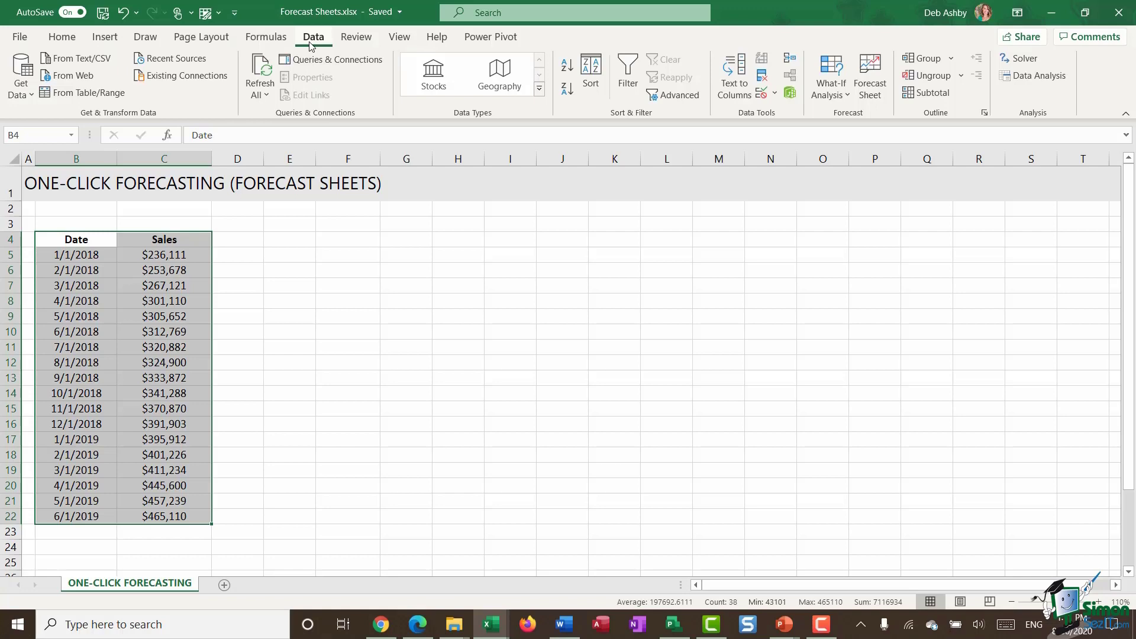
{"action": "left_click", "coordinate": [874, 87]}
{"action": "left_click_drag", "start_coordinate": [638, 153], "coordinate": [595, 149]}
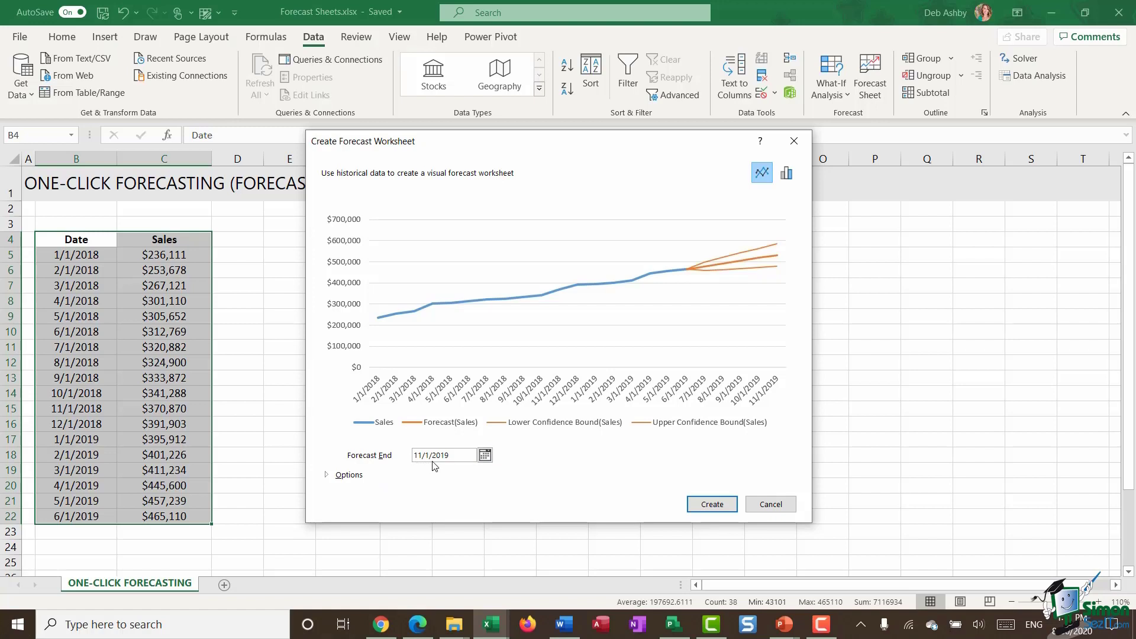
- Set the Forecast End date to 1/1/2020 using the calendar picker
{"action": "left_click", "coordinate": [486, 456]}
{"action": "left_click", "coordinate": [597, 472]}
{"action": "left_click", "coordinate": [596, 472]}
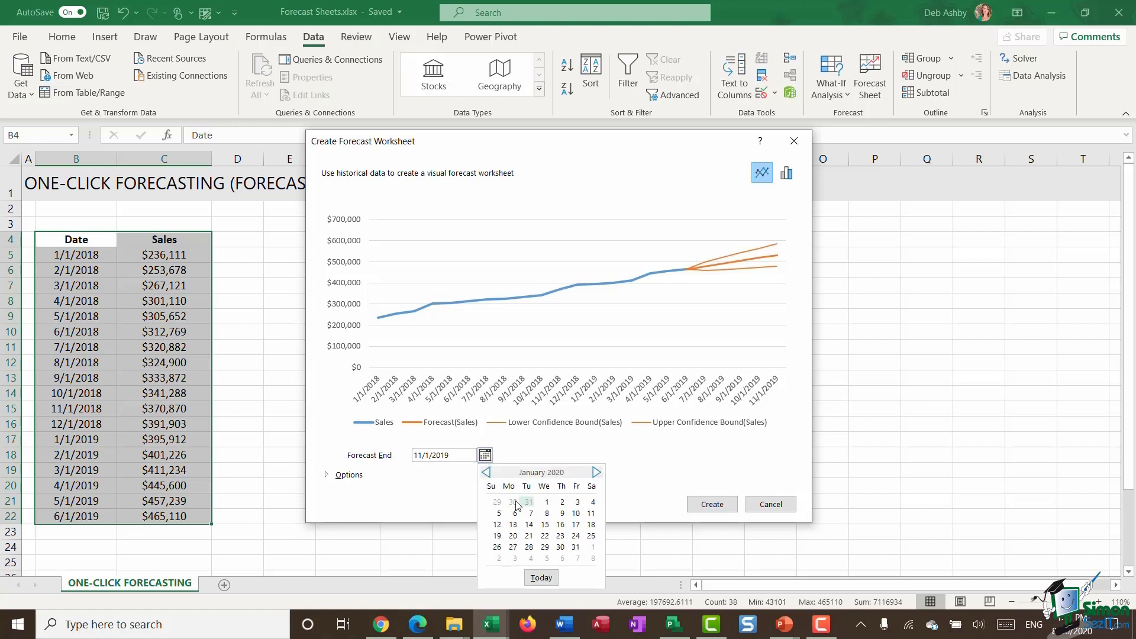
{"action": "left_click", "coordinate": [547, 502]}
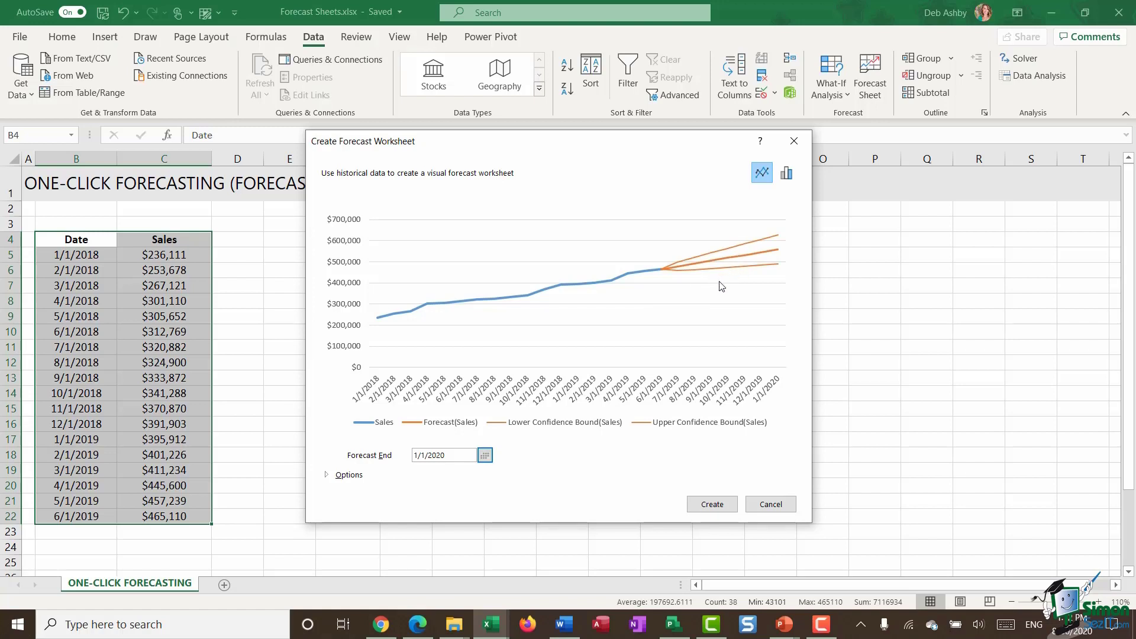
{"action": "left_click_drag", "start_coordinate": [647, 142], "coordinate": [656, 81]}
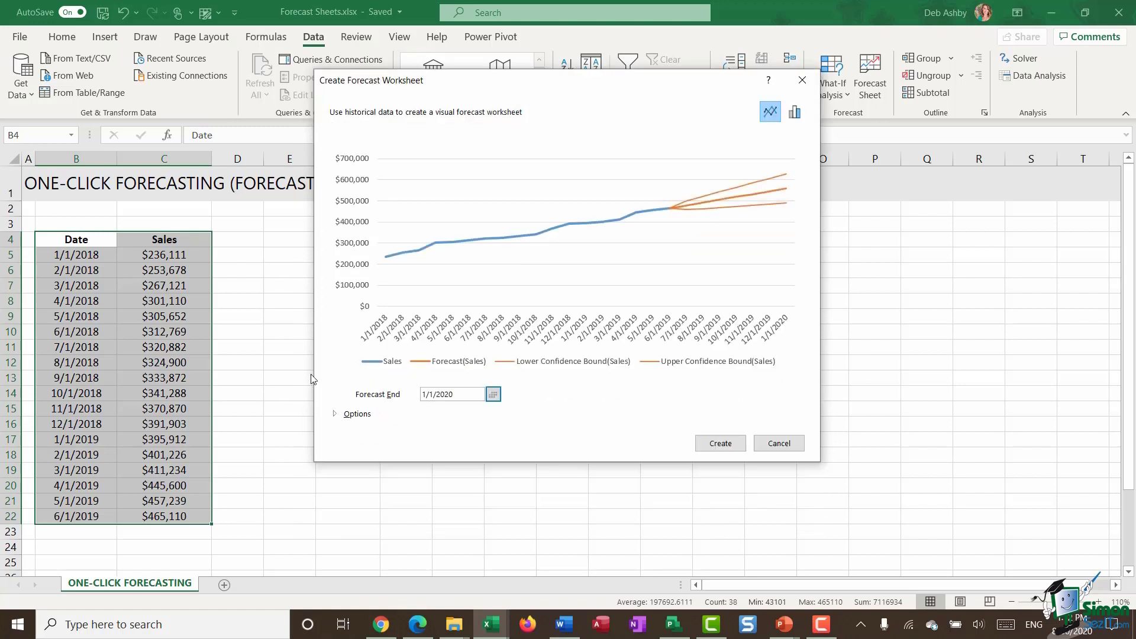
- Expand the forecast Options and leave the Confidence Interval at 95% after trying lower values
{"action": "left_click", "coordinate": [335, 414]}
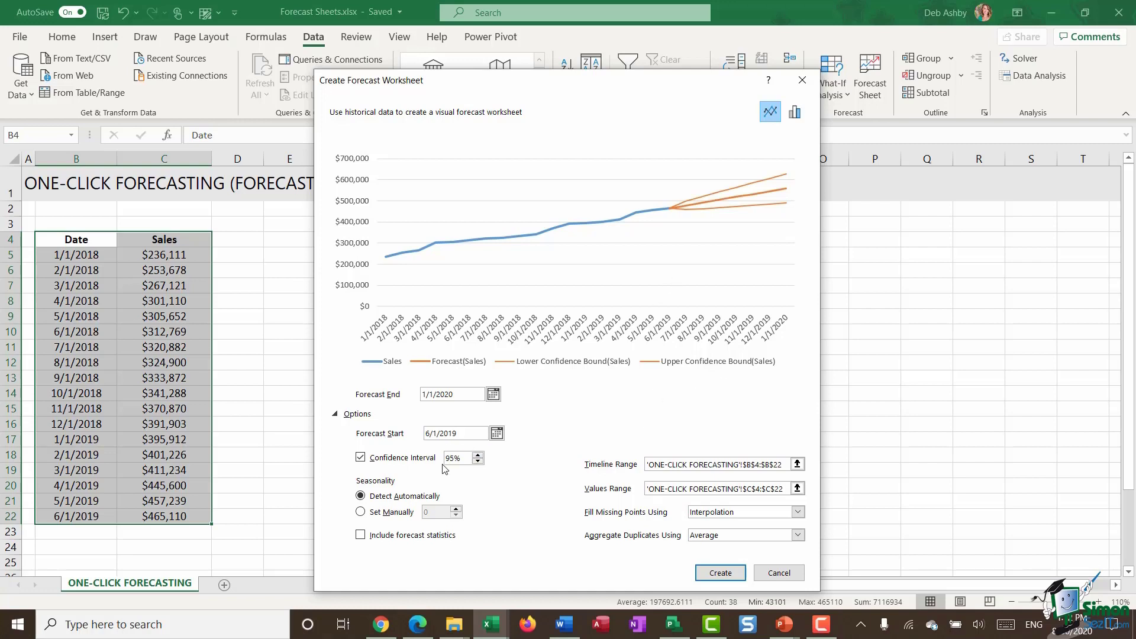
{"action": "left_click", "coordinate": [478, 462]}
{"action": "left_click", "coordinate": [478, 462]}
{"action": "left_click", "coordinate": [478, 462]}
{"action": "left_click", "coordinate": [478, 462]}
{"action": "left_click", "coordinate": [478, 462]}
{"action": "left_click", "coordinate": [478, 462]}
{"action": "left_click", "coordinate": [478, 462]}
{"action": "left_click", "coordinate": [478, 462]}
{"action": "left_click", "coordinate": [478, 462]}
{"action": "left_click", "coordinate": [478, 462]}
{"action": "left_click", "coordinate": [478, 463]}
{"action": "left_click", "coordinate": [478, 462]}
{"action": "left_click", "coordinate": [478, 462]}
{"action": "left_click", "coordinate": [478, 462]}
{"action": "left_click", "coordinate": [478, 462]}
{"action": "left_click", "coordinate": [478, 462]}
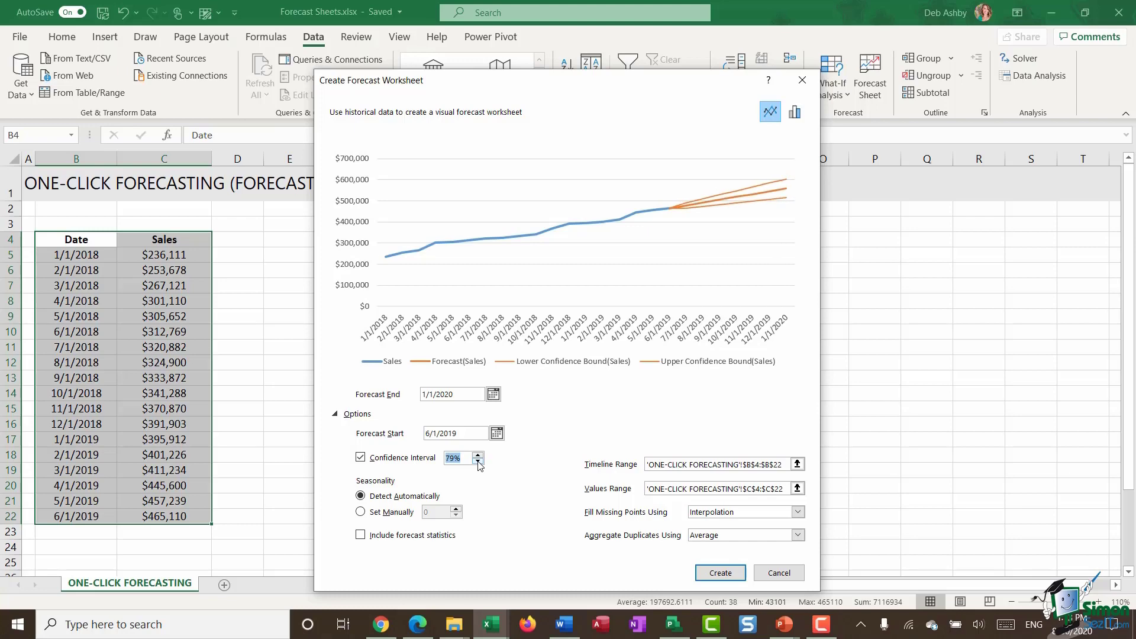
{"action": "left_click", "coordinate": [478, 456]}
{"action": "left_click", "coordinate": [478, 456]}
{"action": "left_click", "coordinate": [478, 456]}
{"action": "left_click", "coordinate": [478, 457]}
{"action": "left_click", "coordinate": [478, 456]}
{"action": "left_click", "coordinate": [478, 457]}
{"action": "left_click", "coordinate": [478, 456]}
{"action": "left_click", "coordinate": [478, 456]}
{"action": "left_click", "coordinate": [478, 456]}
{"action": "left_click", "coordinate": [478, 456]}
{"action": "left_click", "coordinate": [478, 456]}
{"action": "left_click", "coordinate": [478, 456]}
{"action": "left_click", "coordinate": [478, 456]}
{"action": "double_click", "coordinate": [478, 456]}
{"action": "left_click", "coordinate": [478, 456]}
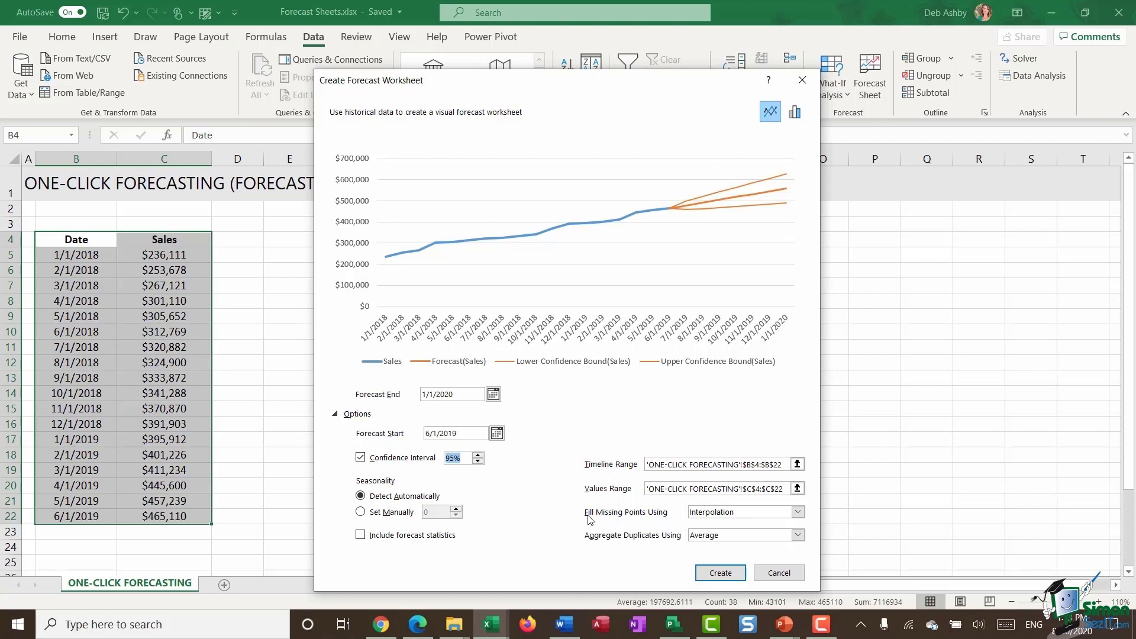
- Keep Interpolation as the Fill Missing Points setting
{"action": "left_click", "coordinate": [797, 512]}
{"action": "left_click", "coordinate": [670, 514]}
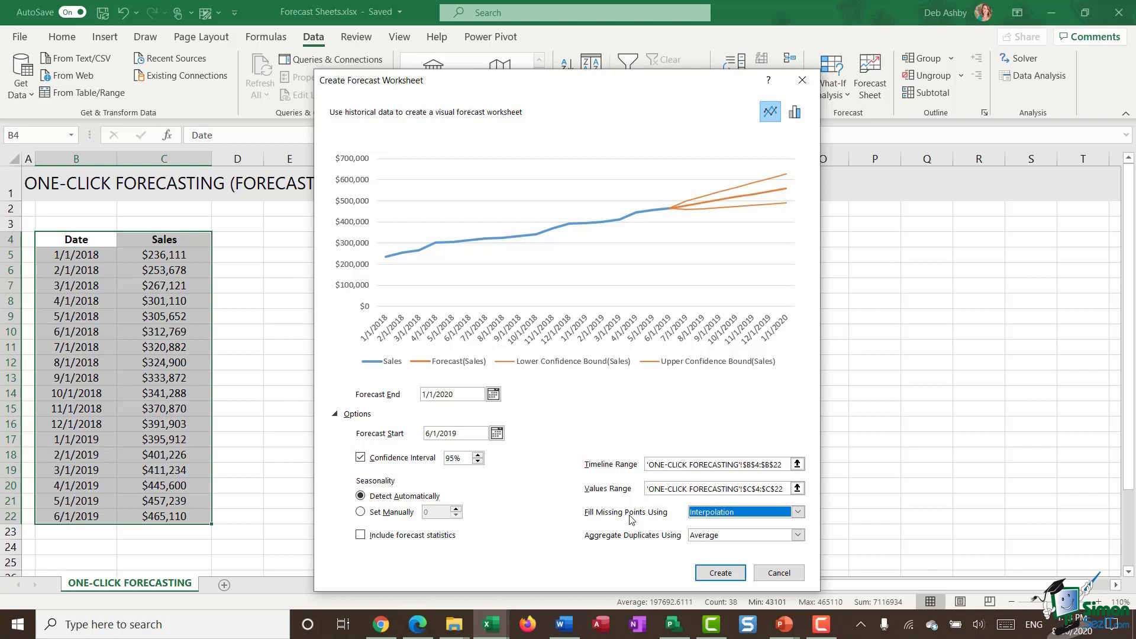
{"action": "left_click", "coordinate": [797, 511]}
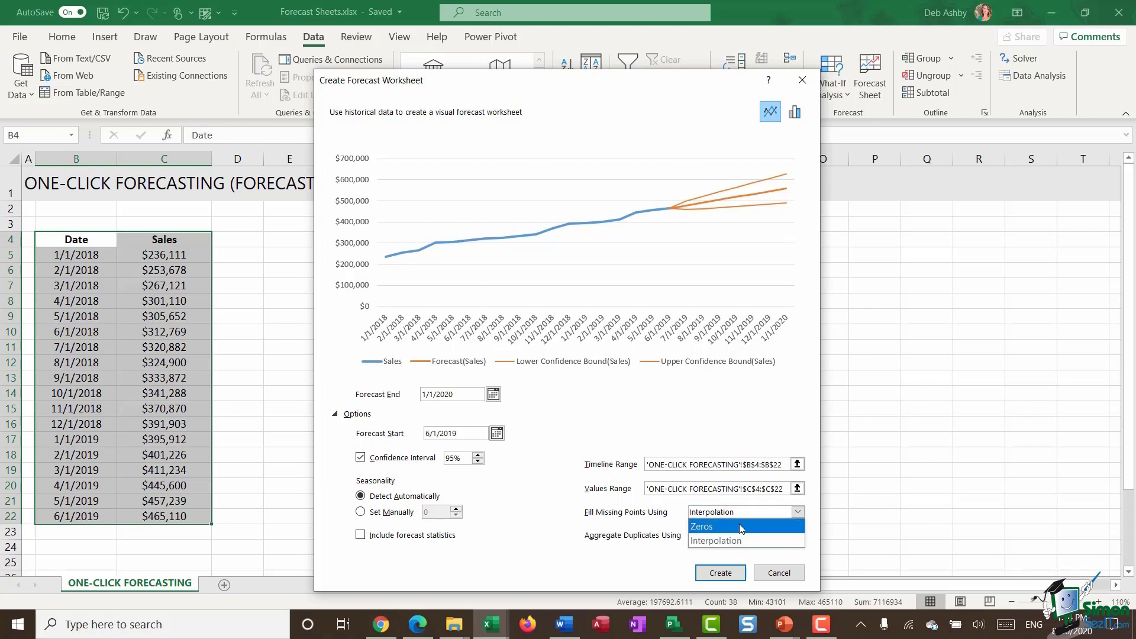
{"action": "left_click", "coordinate": [751, 512]}
{"action": "key", "text": "Tab"}
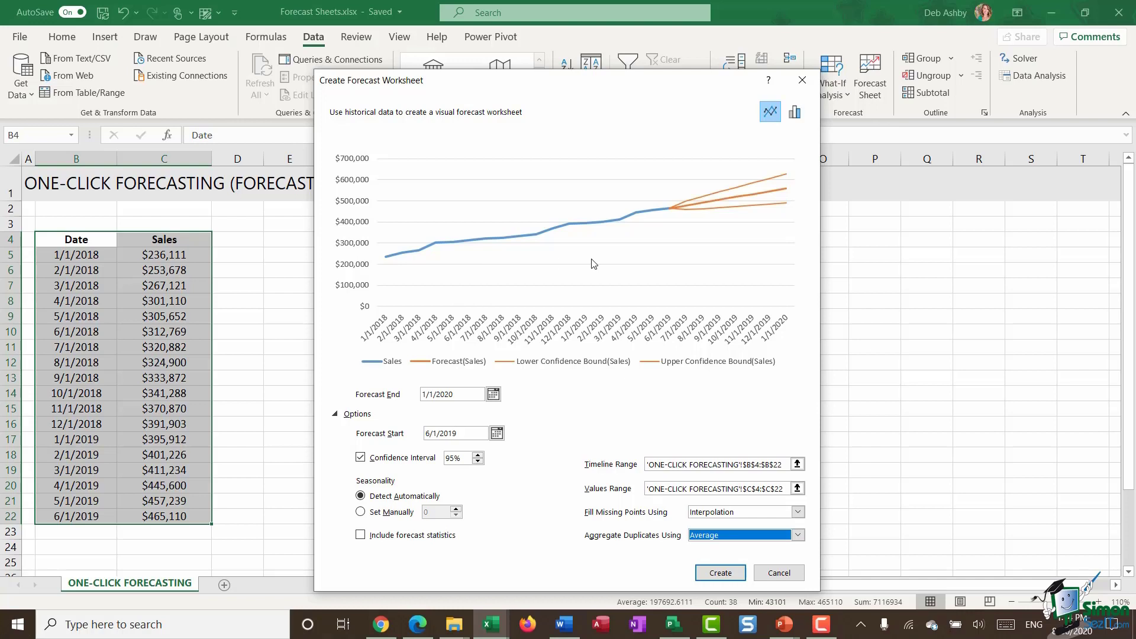
{"action": "left_click", "coordinate": [795, 113]}
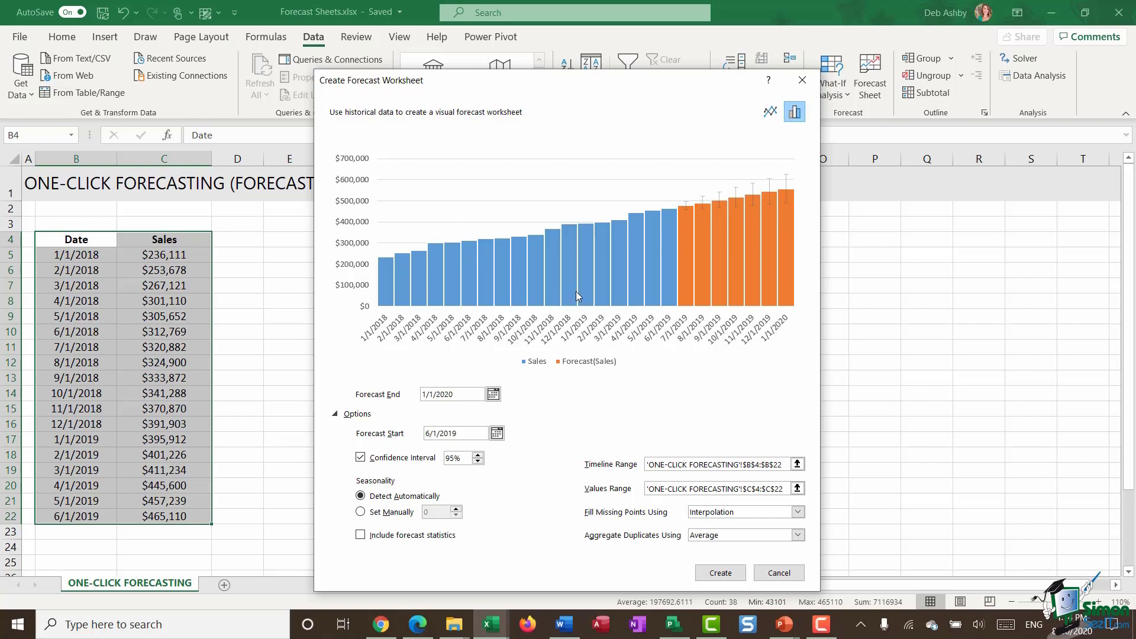
{"action": "left_click", "coordinate": [770, 112]}
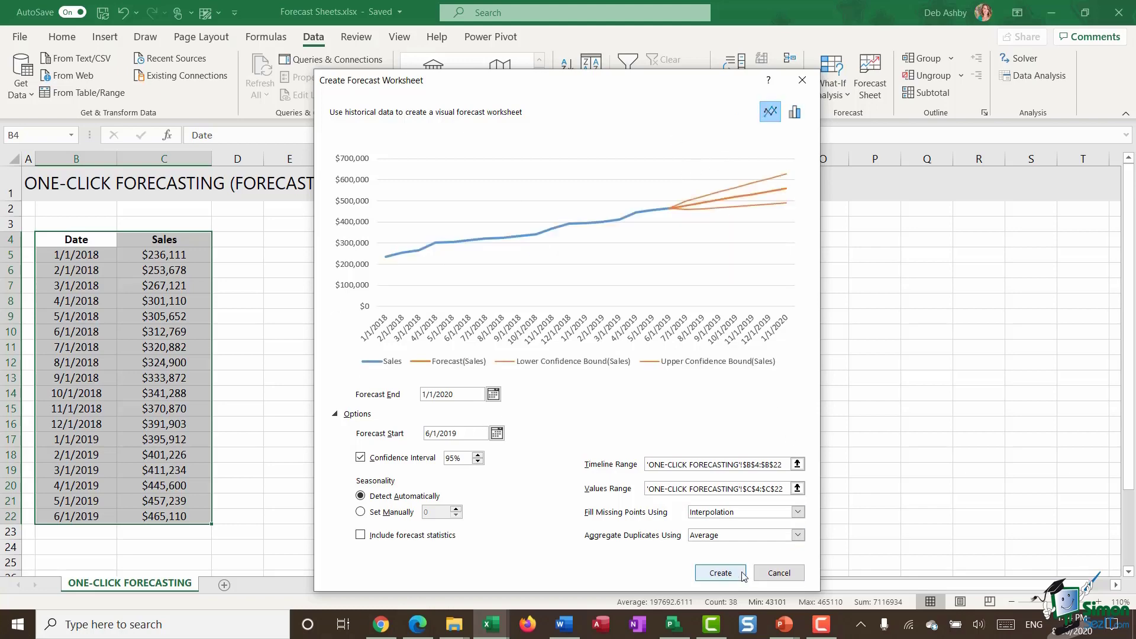
- Create the forecast worksheet and move its chart up beside the table
{"action": "left_click", "coordinate": [720, 572]}
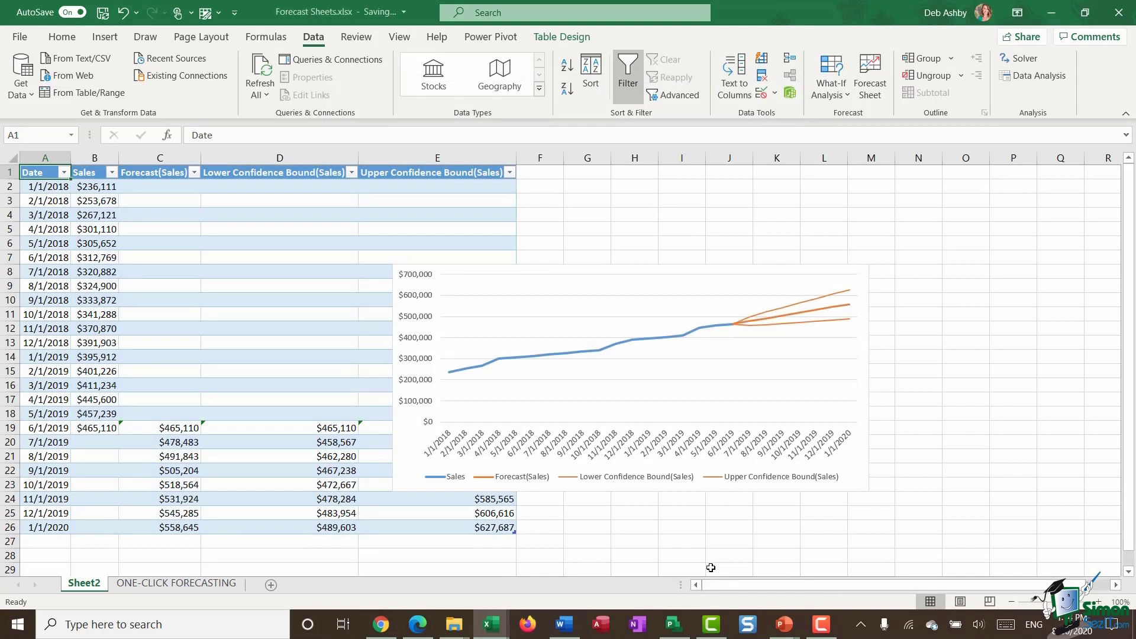
{"action": "left_click_drag", "start_coordinate": [578, 278], "coordinate": [725, 196]}
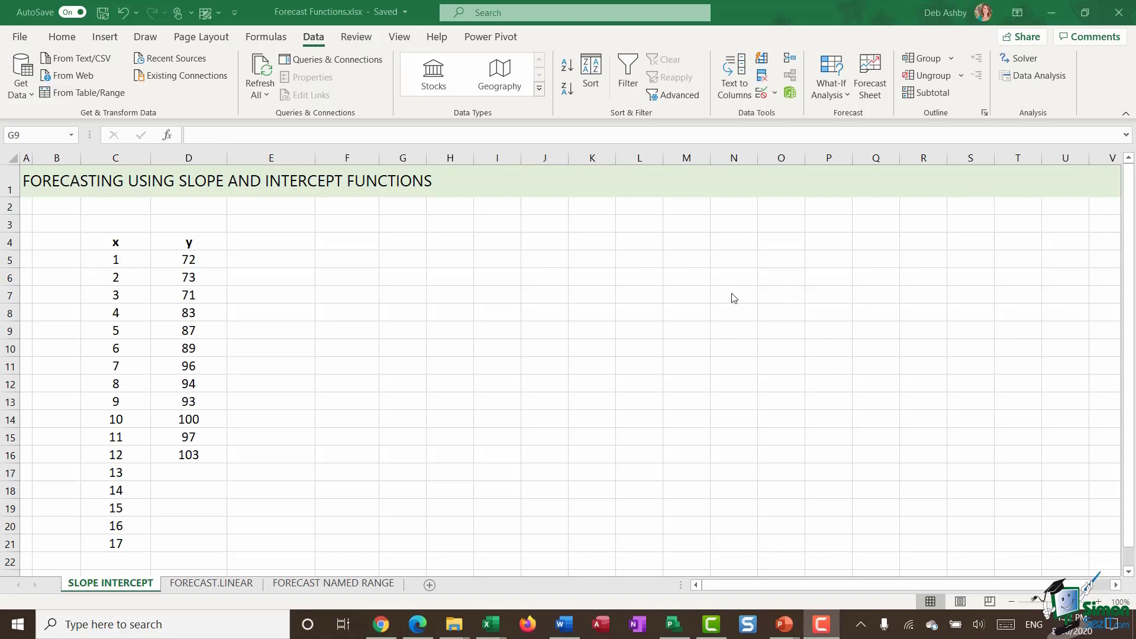
{"action": "left_click", "coordinate": [98, 242]}
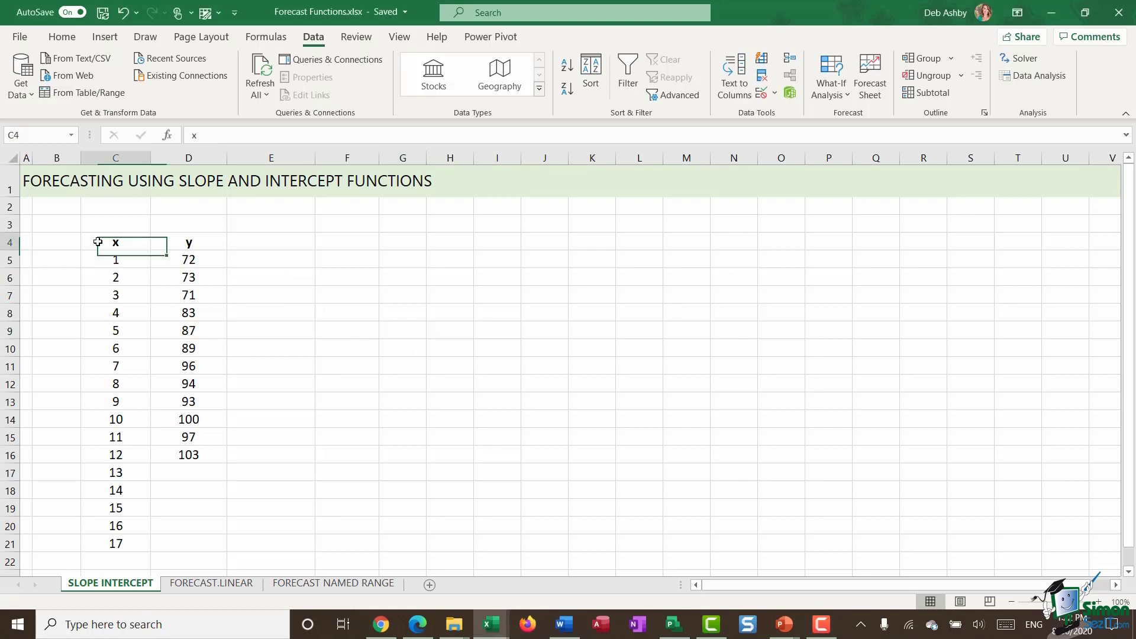
{"action": "left_click", "coordinate": [170, 243]}
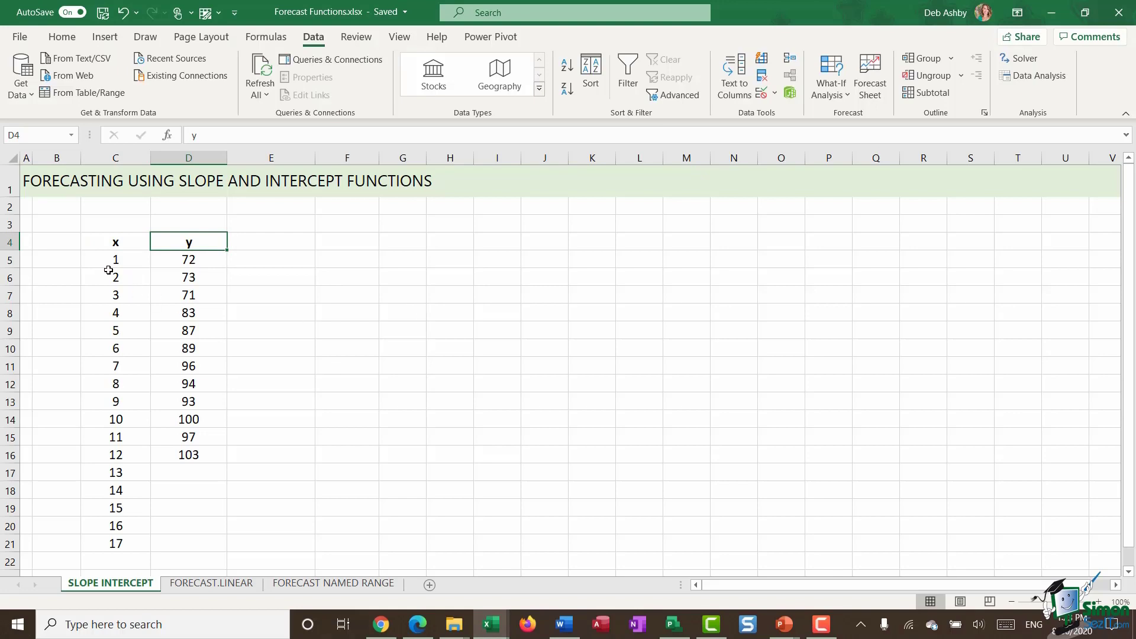
{"action": "left_click", "coordinate": [127, 260]}
{"action": "left_click_drag", "start_coordinate": [127, 260], "coordinate": [135, 551]}
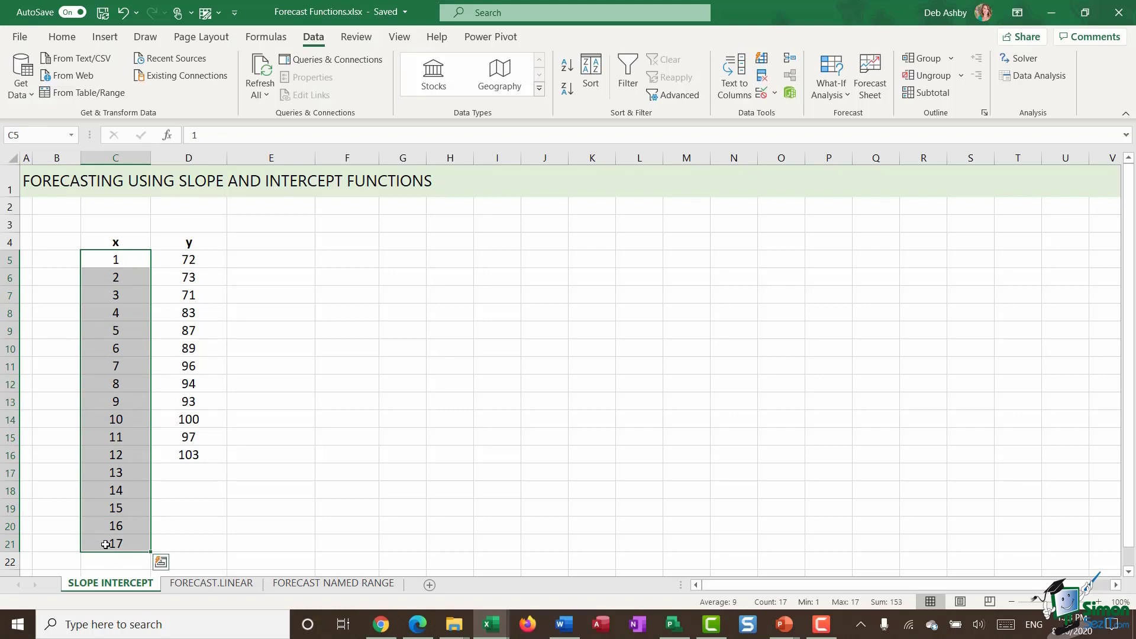
{"action": "left_click_drag", "start_coordinate": [204, 260], "coordinate": [211, 455]}
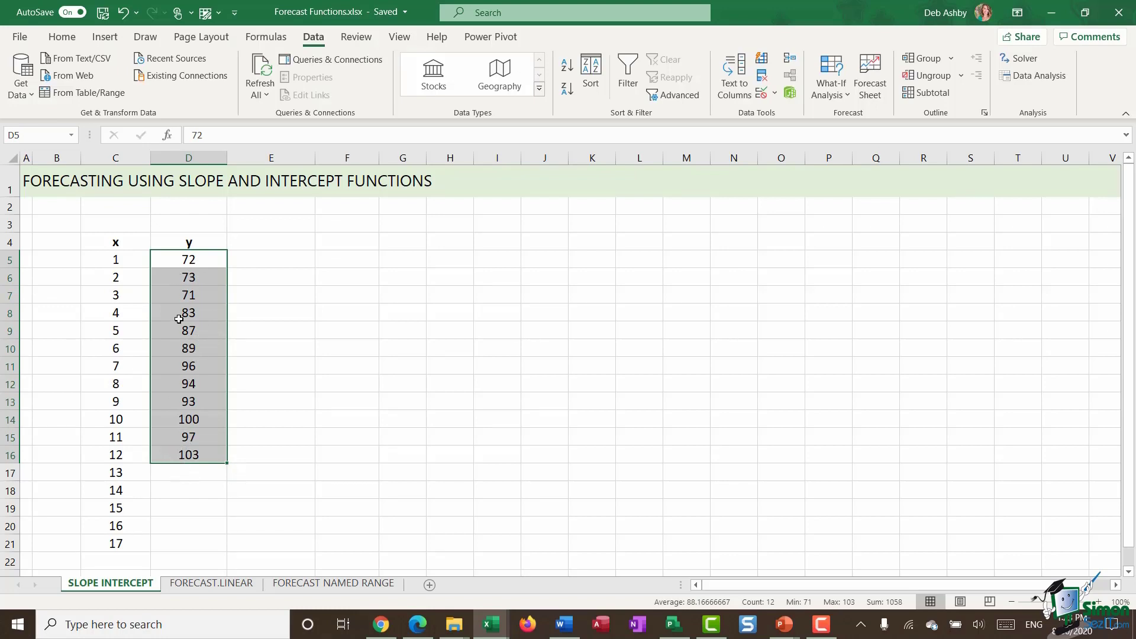
{"action": "left_click", "coordinate": [181, 478]}
{"action": "left_click_drag", "start_coordinate": [183, 475], "coordinate": [183, 542]}
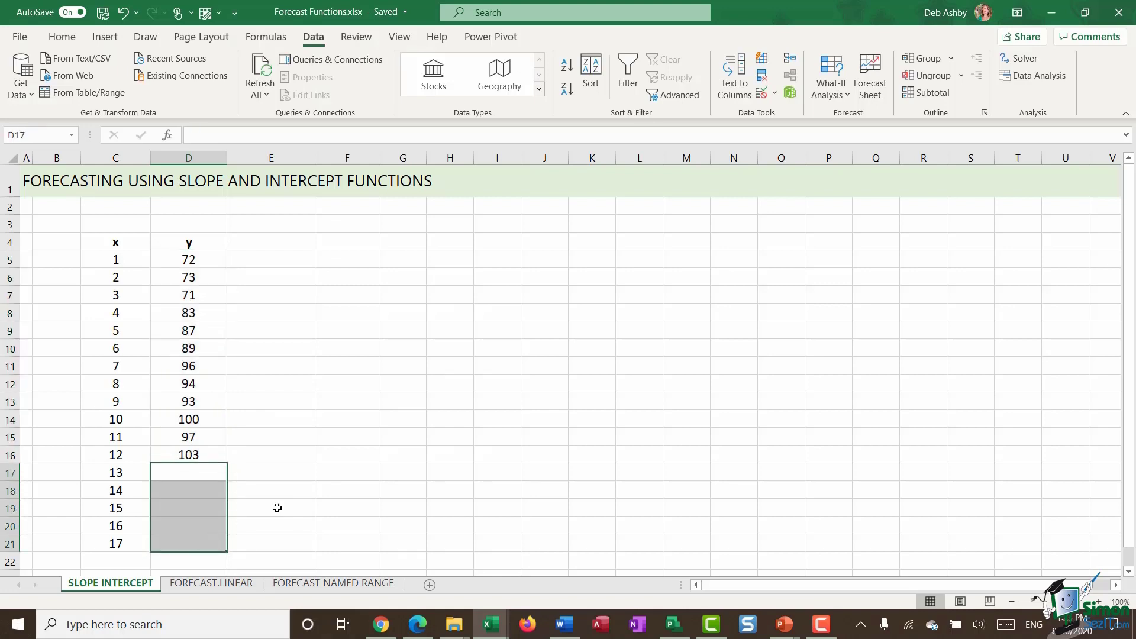
{"action": "left_click", "coordinate": [307, 354]}
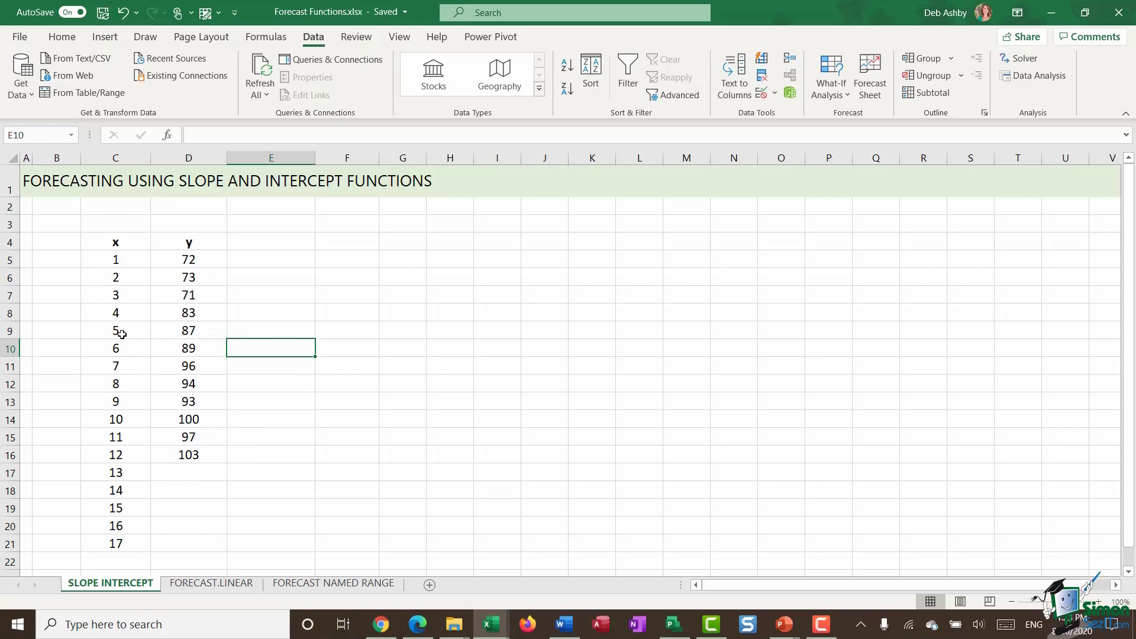
{"action": "left_click_drag", "start_coordinate": [104, 260], "coordinate": [104, 539]}
{"action": "left_click_drag", "start_coordinate": [217, 259], "coordinate": [195, 456]}
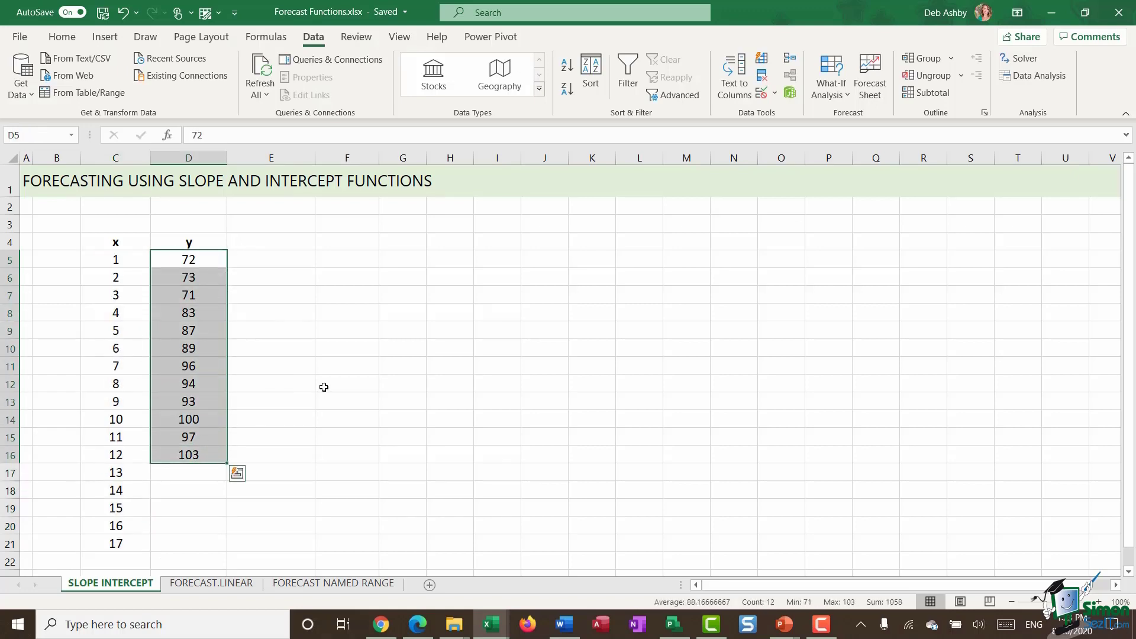
{"action": "left_click", "coordinate": [181, 475]}
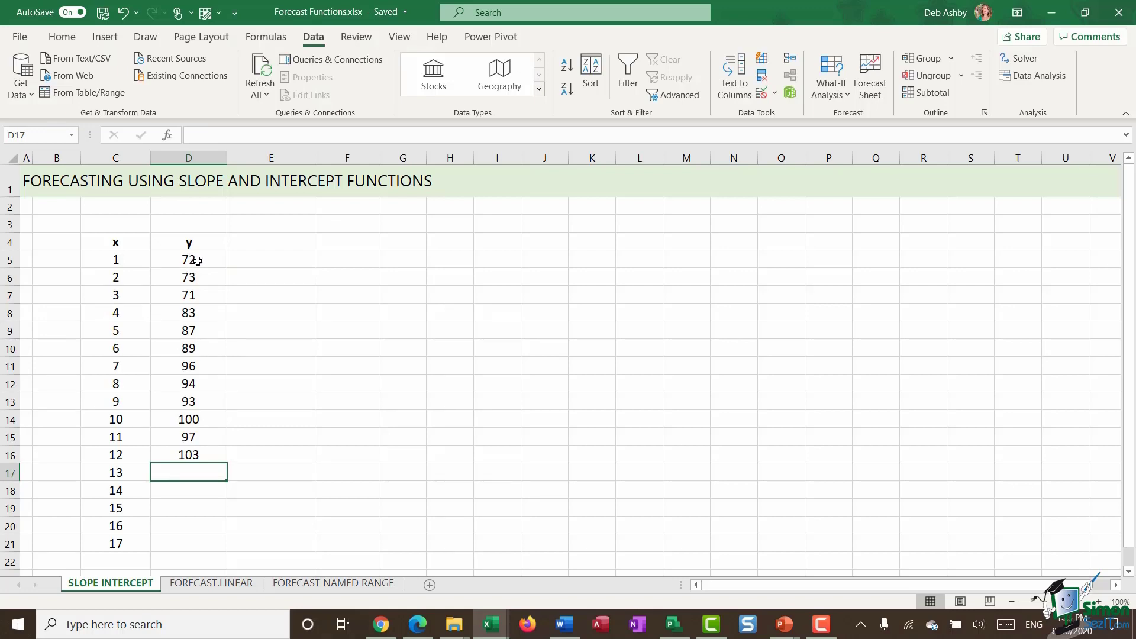
{"action": "left_click_drag", "start_coordinate": [197, 261], "coordinate": [197, 450]}
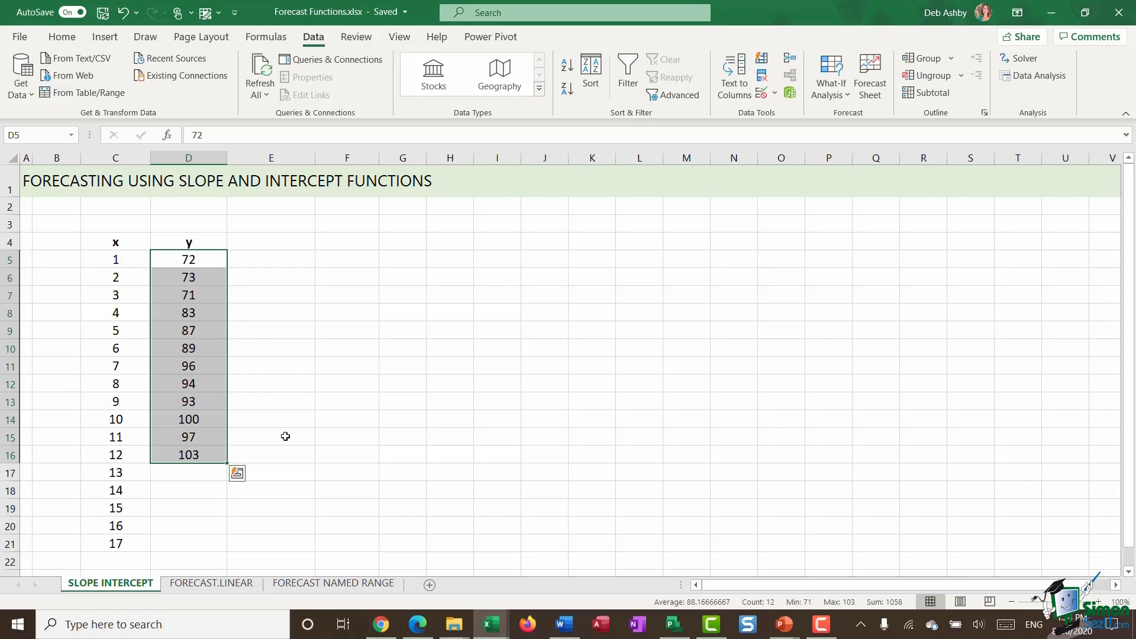
- Enter the label y=mx+c in F4 and highlight the y and x data ranges
{"action": "left_click", "coordinate": [339, 245]}
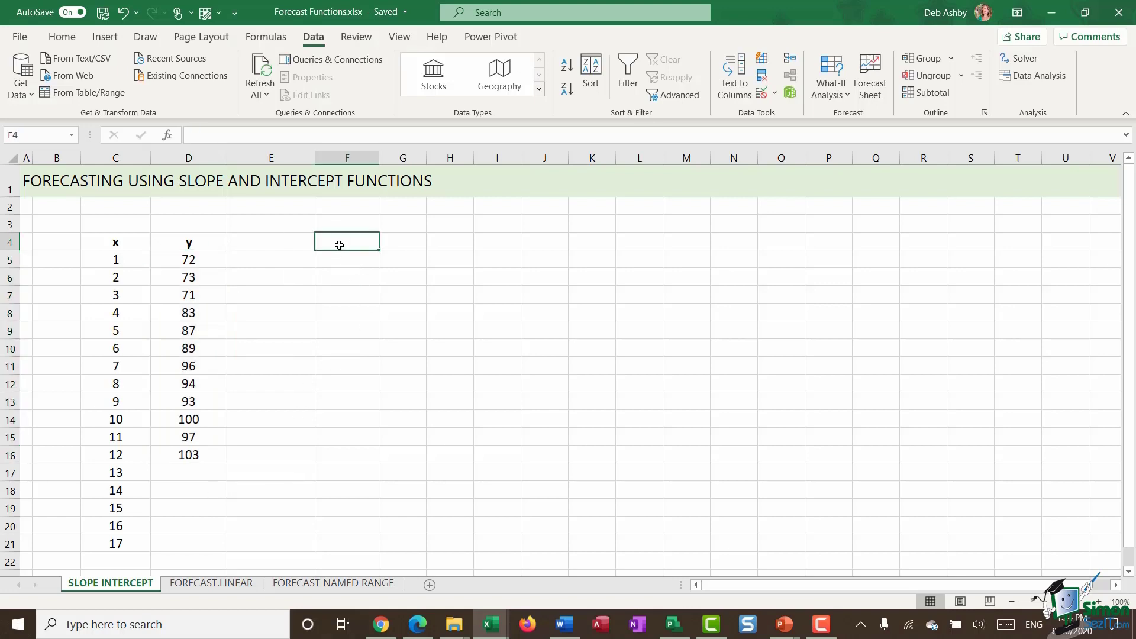
{"action": "type", "text": "y=mx+c"}
{"action": "left_click", "coordinate": [441, 313]}
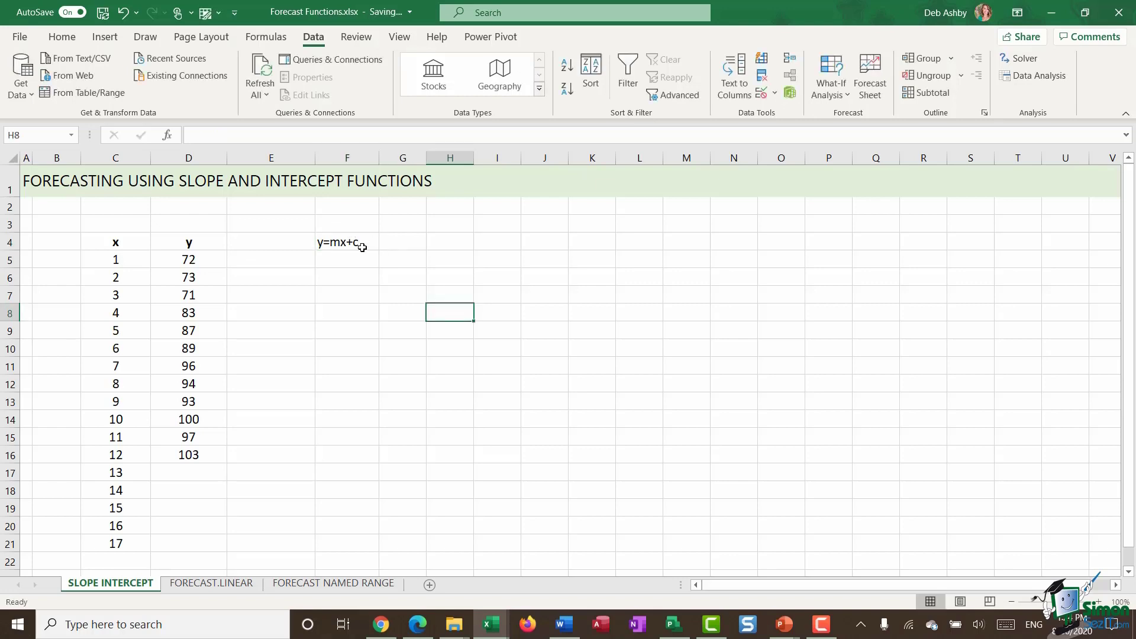
{"action": "left_click", "coordinate": [362, 246]}
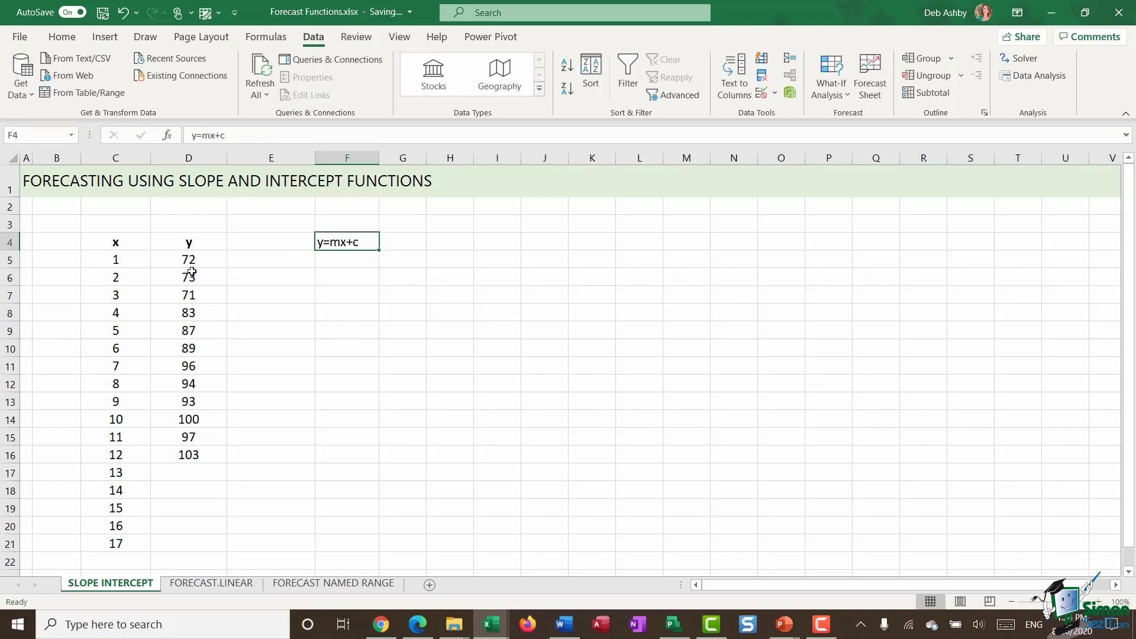
{"action": "left_click_drag", "start_coordinate": [197, 261], "coordinate": [199, 463]}
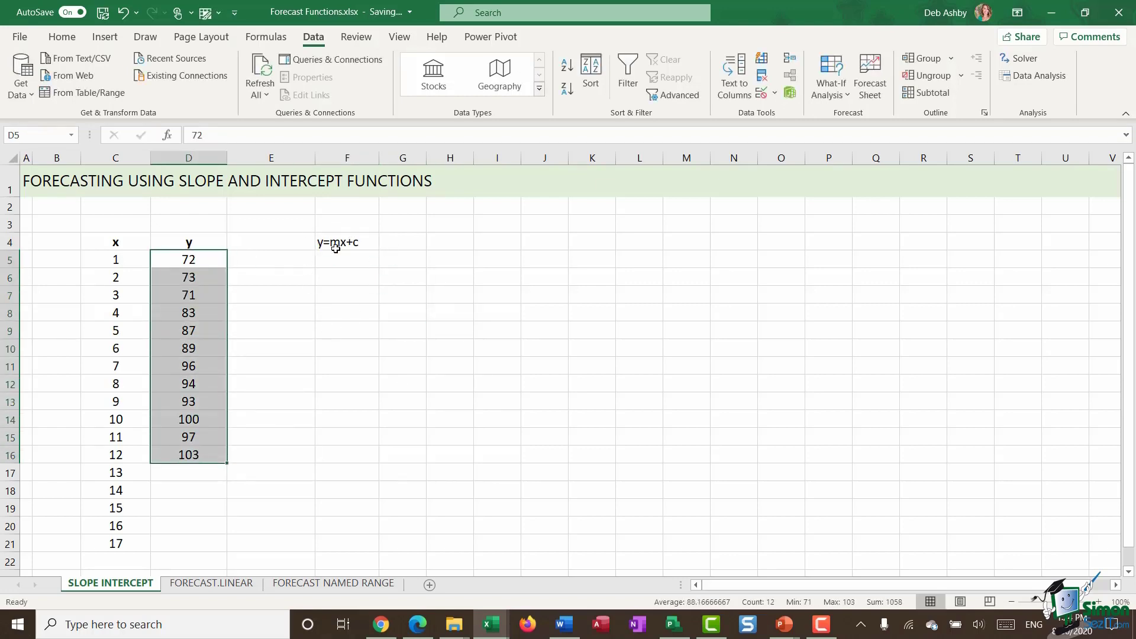
{"action": "left_click_drag", "start_coordinate": [116, 259], "coordinate": [115, 473]}
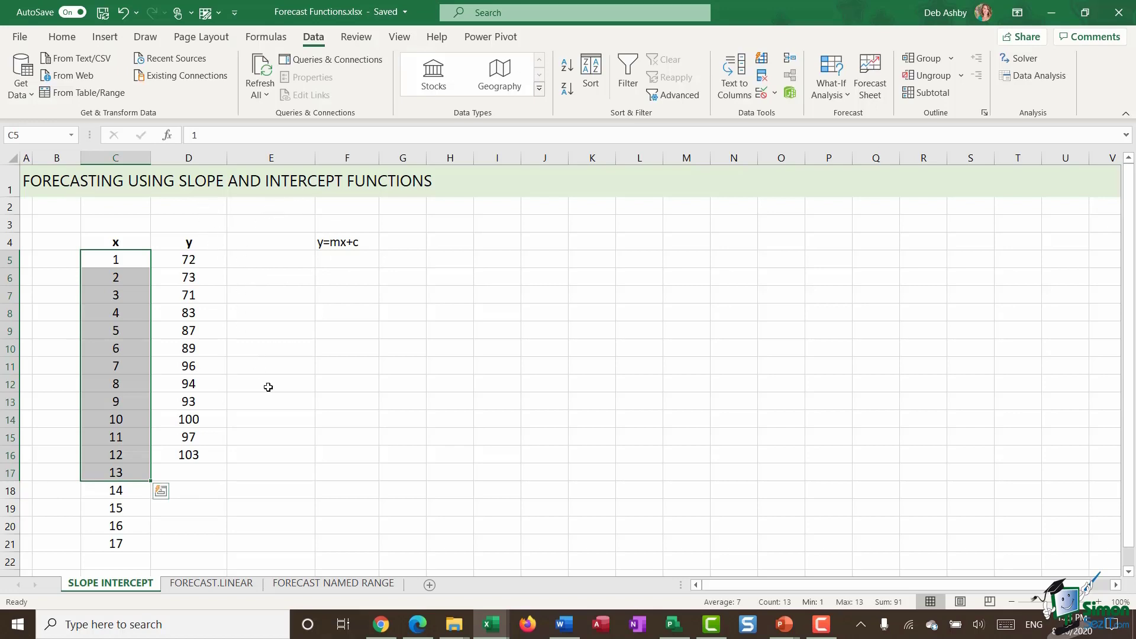
- Label cells F6 and F7 as m and c
{"action": "left_click", "coordinate": [337, 278]}
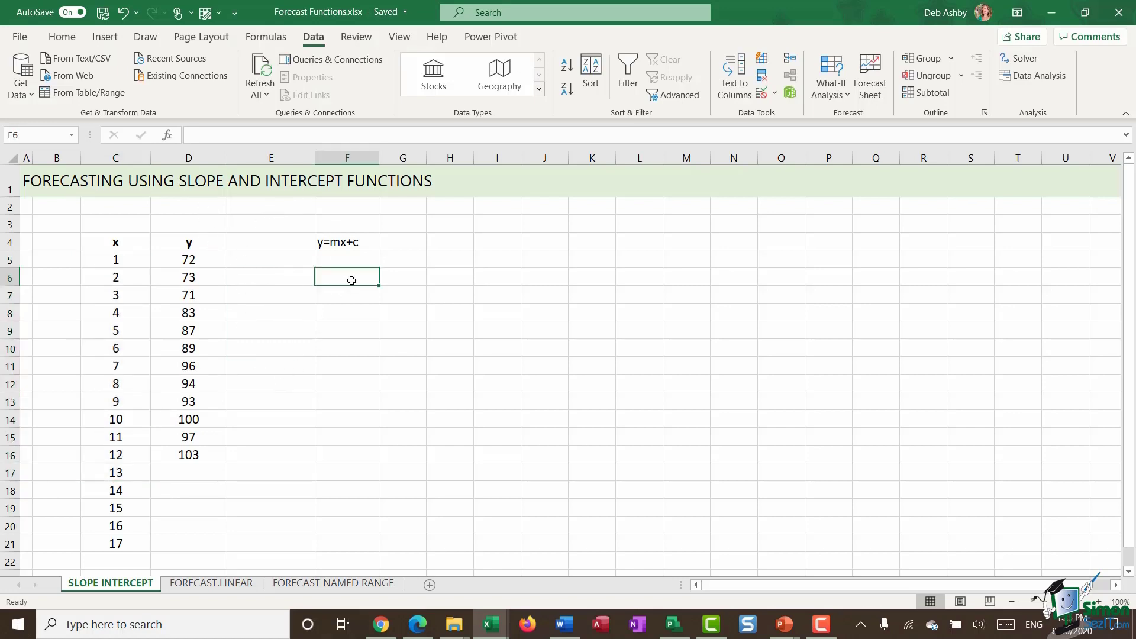
{"action": "type", "text": "m"}
{"action": "key", "text": "Return"}
{"action": "type", "text": "c"}
- Enter =SLOPE($D$5:$D$16,$C$5:$C$16) in G6, giving the slope 2.93007
{"action": "left_click", "coordinate": [401, 278]}
{"action": "type", "text": "=SLOPE("}
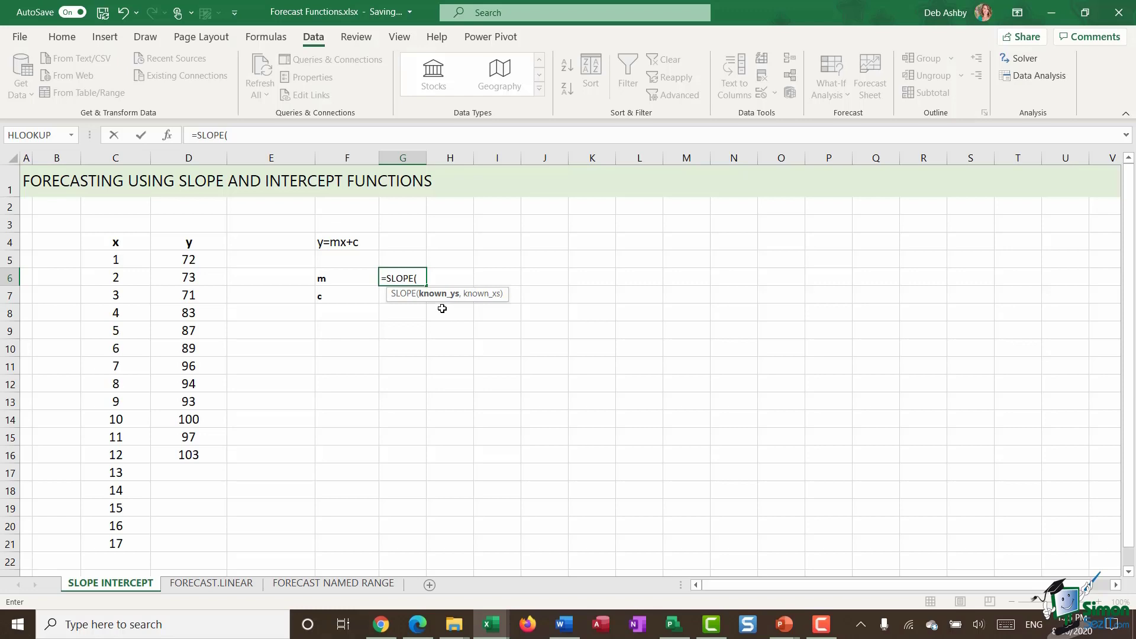
{"action": "left_click_drag", "start_coordinate": [198, 261], "coordinate": [185, 454]}
{"action": "key", "text": "F4"}
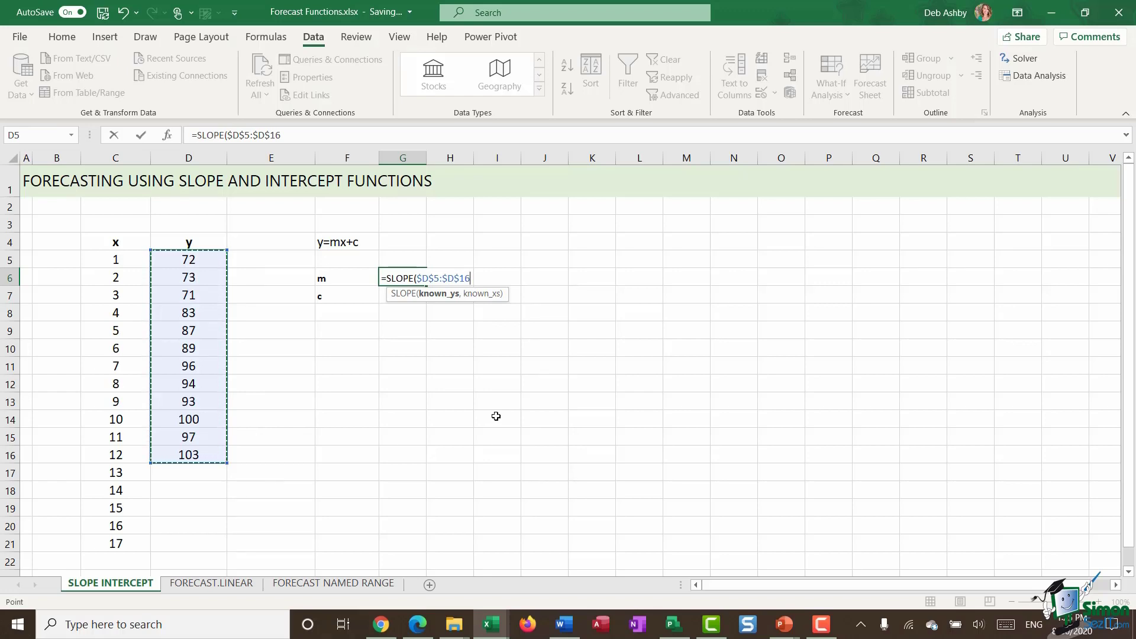
{"action": "type", "text": ","}
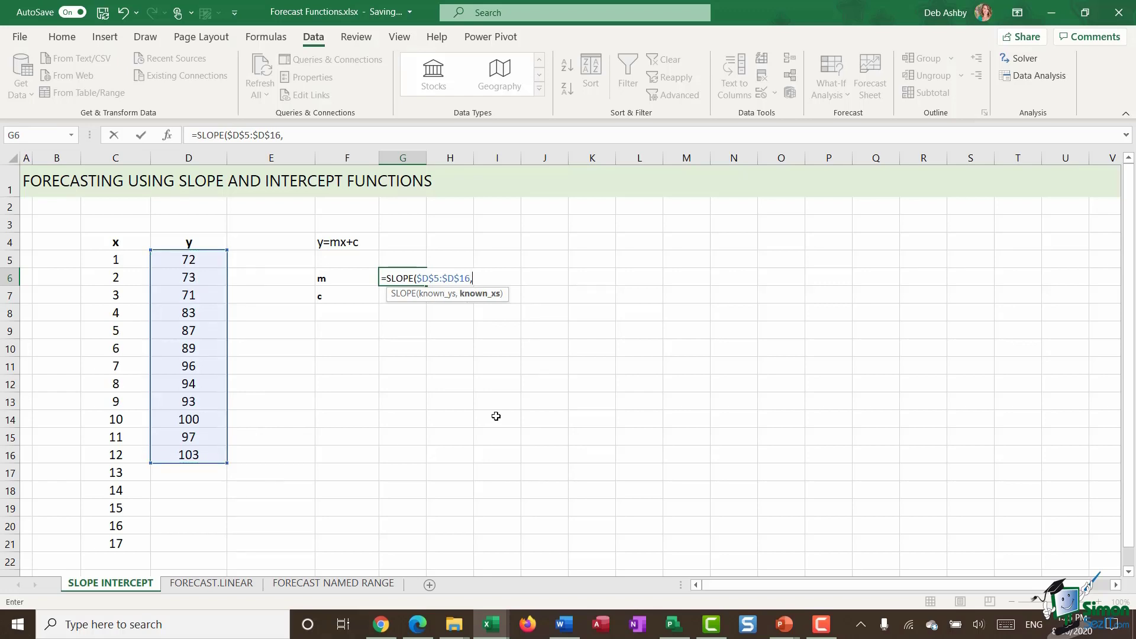
{"action": "left_click_drag", "start_coordinate": [118, 261], "coordinate": [116, 454]}
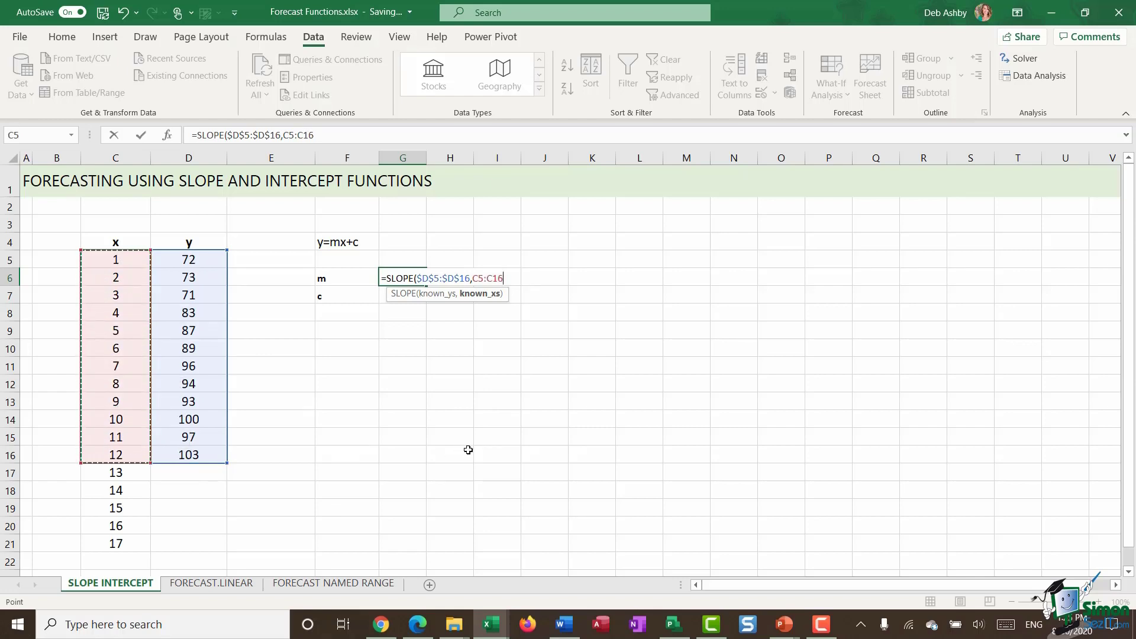
{"action": "key", "text": "F4"}
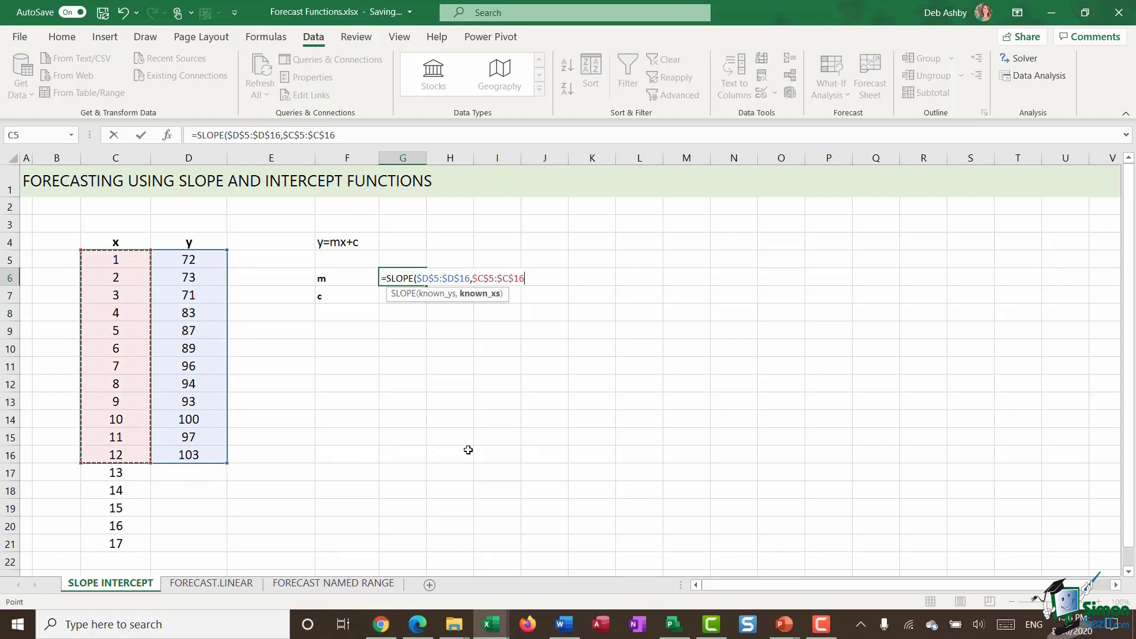
{"action": "type", "text": ")"}
{"action": "key", "text": "Return"}
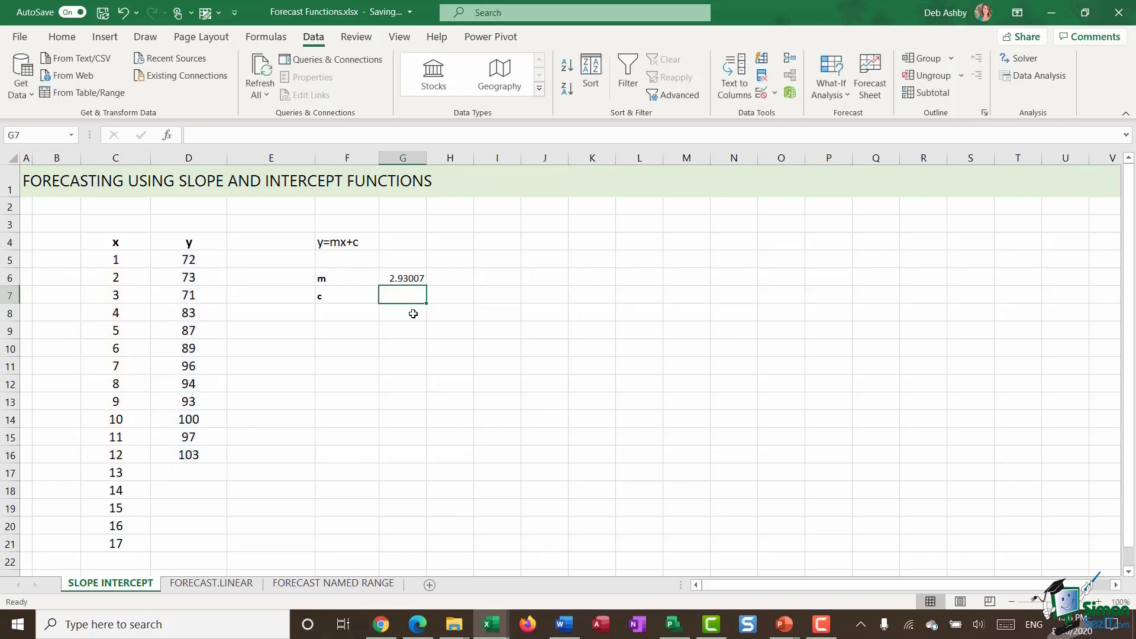
- Enter =INTERCEPT($D$5:$D$16,$C$5:$C$16) in G7, giving the intercept 69.12121
{"action": "type", "text": "="}
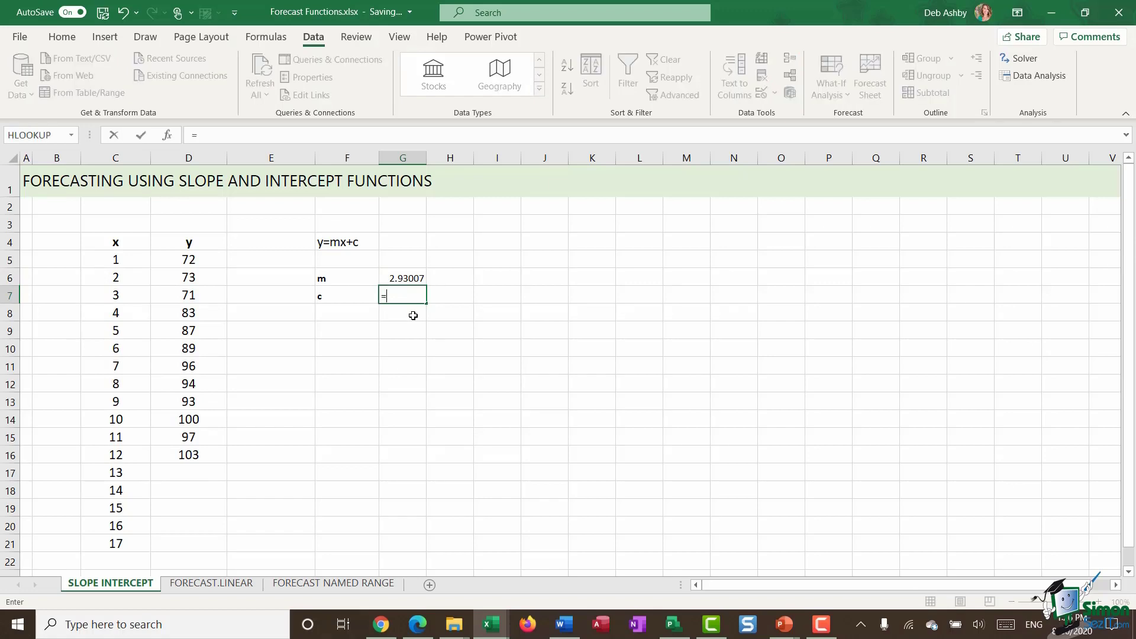
{"action": "type", "text": "INC"}
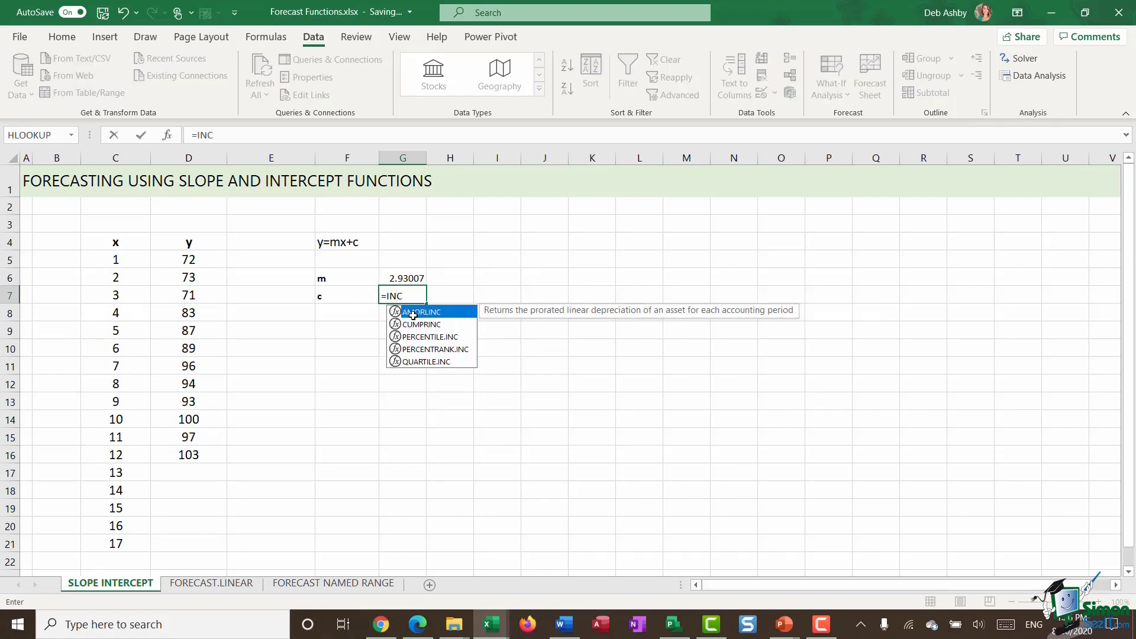
{"action": "key", "text": "BackSpace"}
{"action": "type", "text": "TER"}
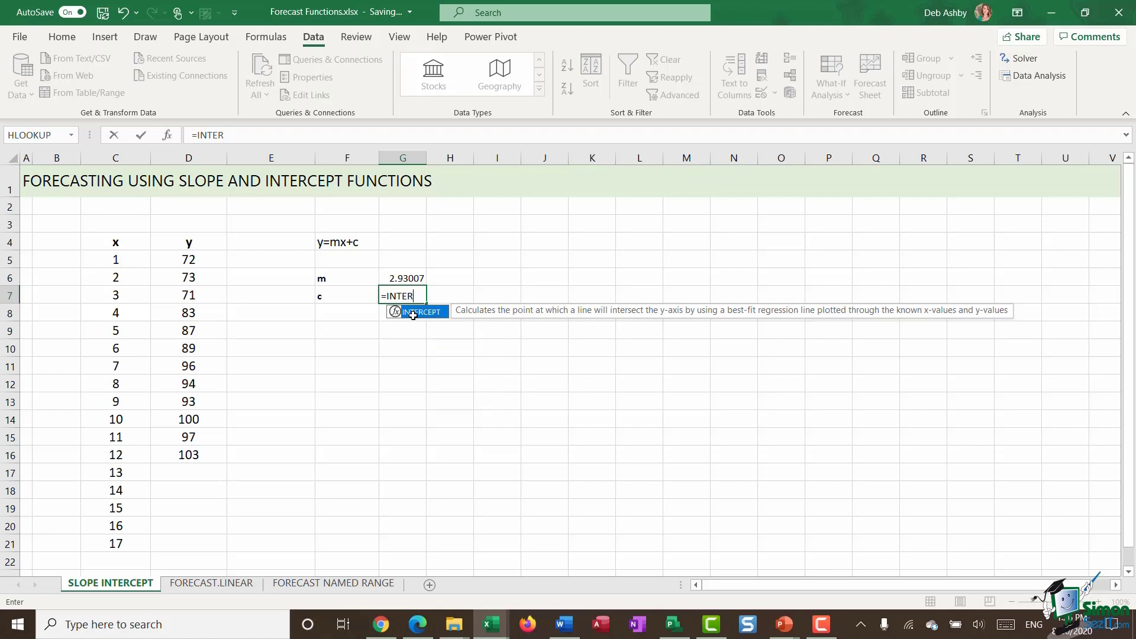
{"action": "double_click", "coordinate": [413, 314]}
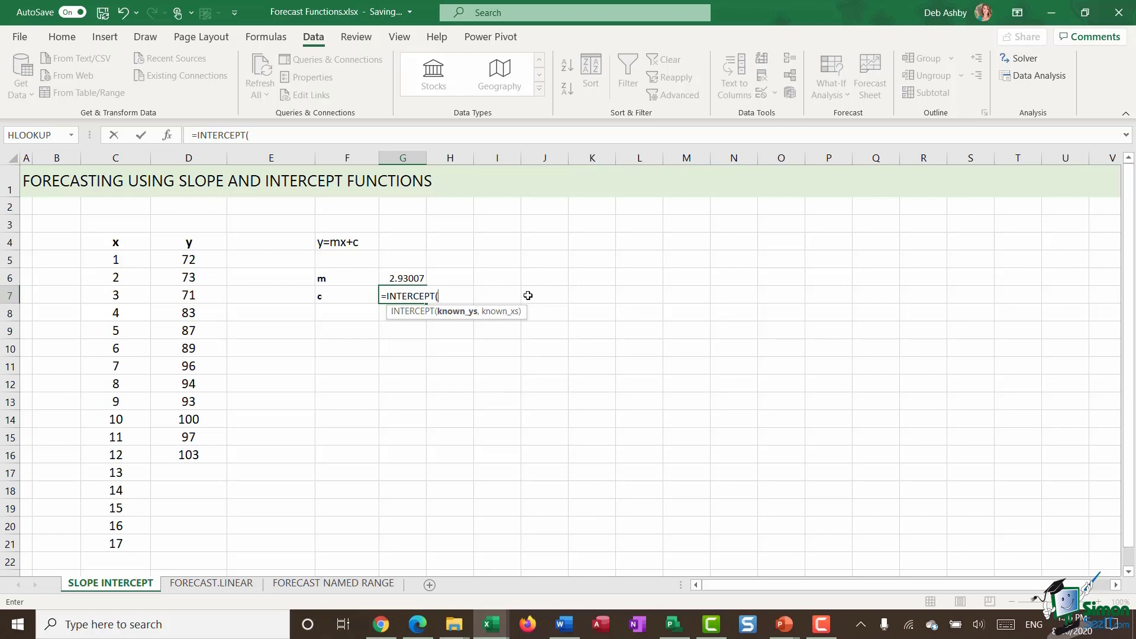
{"action": "left_click_drag", "start_coordinate": [180, 257], "coordinate": [178, 451]}
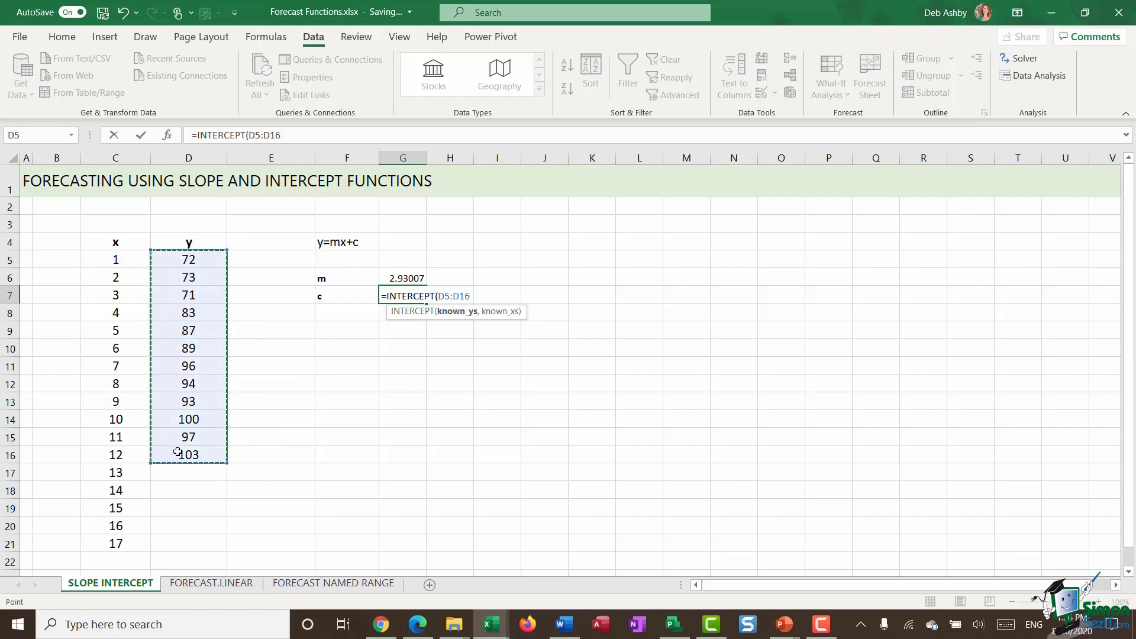
{"action": "key", "text": "F4"}
{"action": "type", "text": ","}
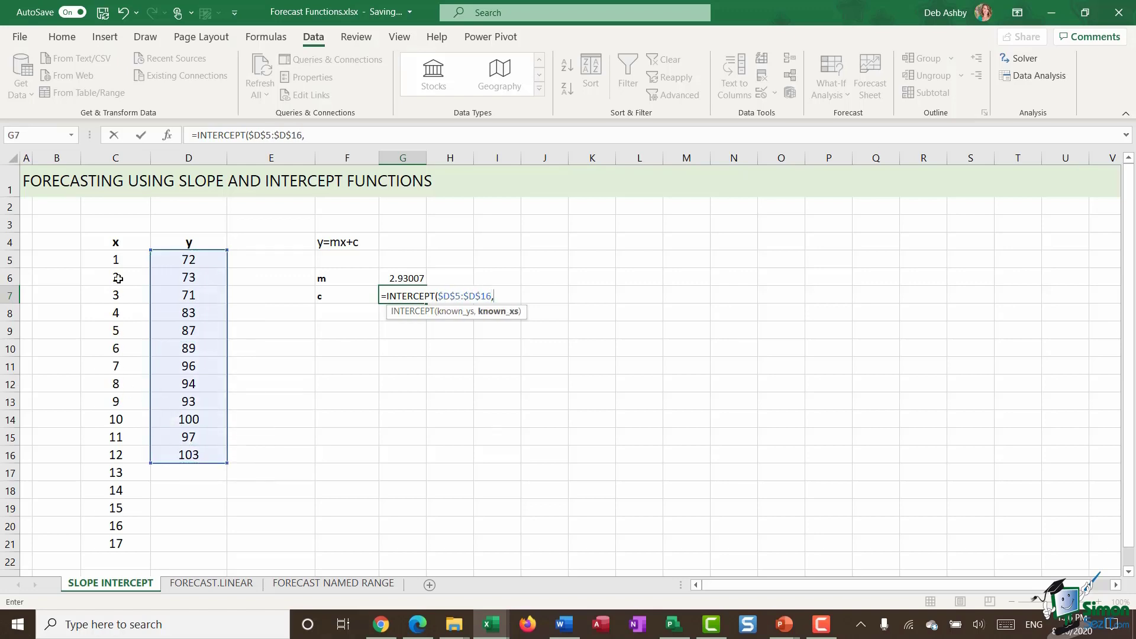
{"action": "left_click_drag", "start_coordinate": [115, 260], "coordinate": [101, 462]}
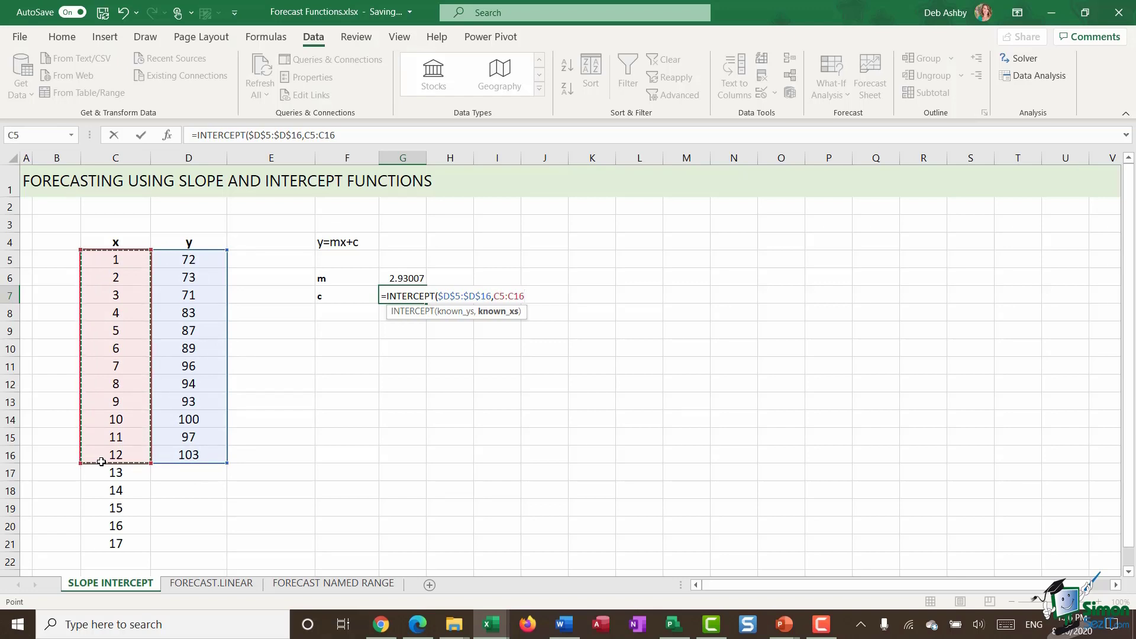
{"action": "key", "text": "F4"}
{"action": "type", "text": ")"}
{"action": "key", "text": "Return"}
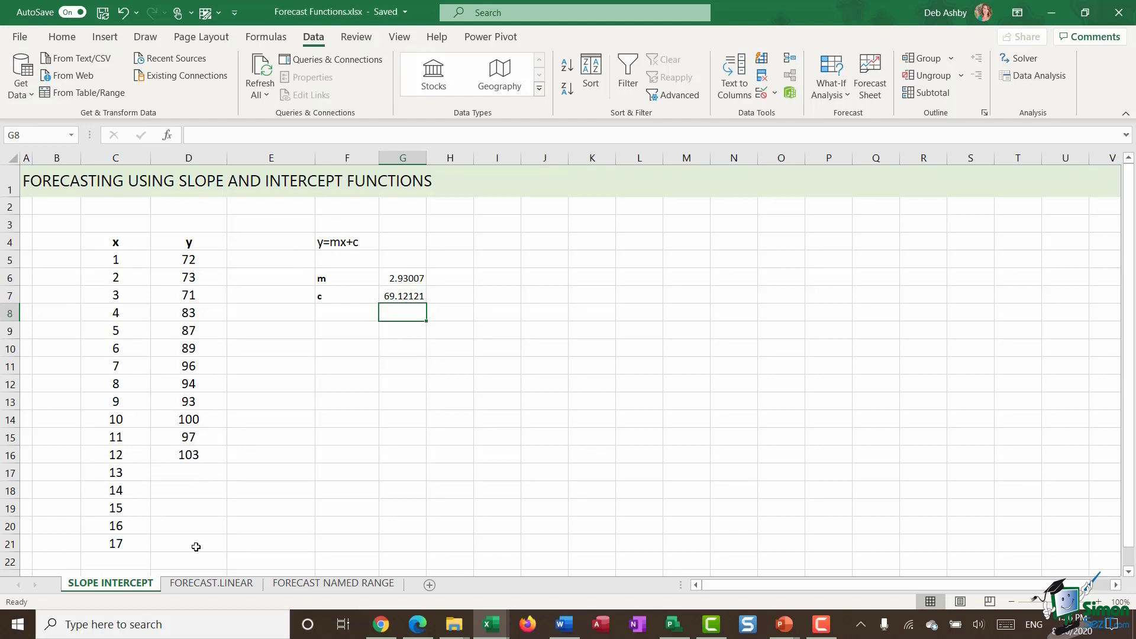
- Build the prediction formula =$G$6*C17+$G$7 in cell D17
{"action": "left_click", "coordinate": [189, 472]}
{"action": "type", "text": "="}
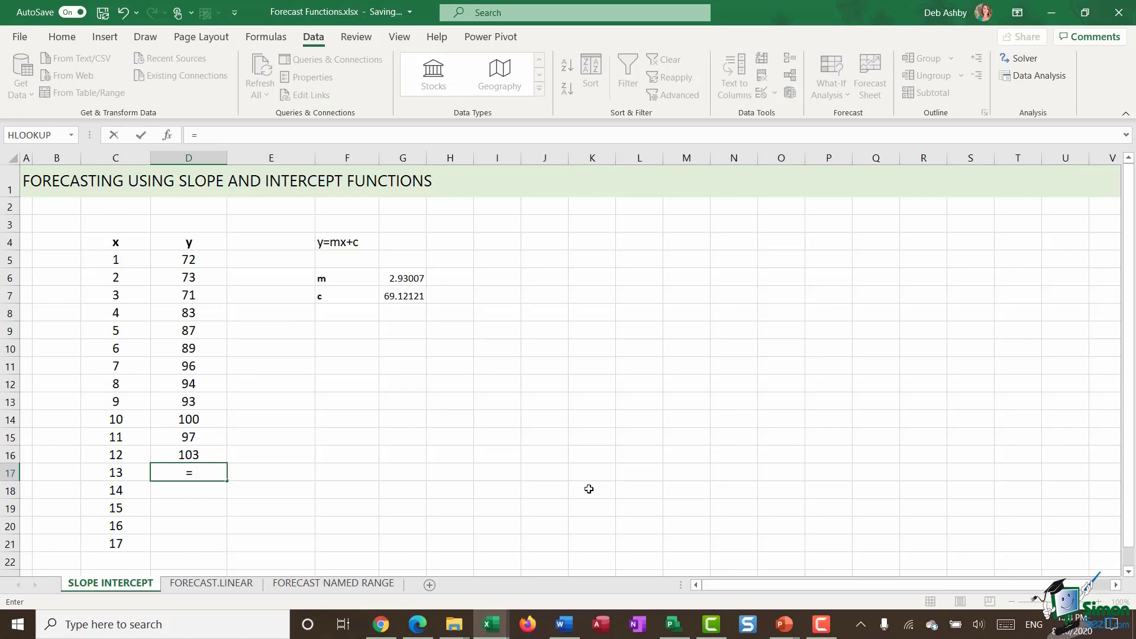
{"action": "left_click", "coordinate": [409, 278]}
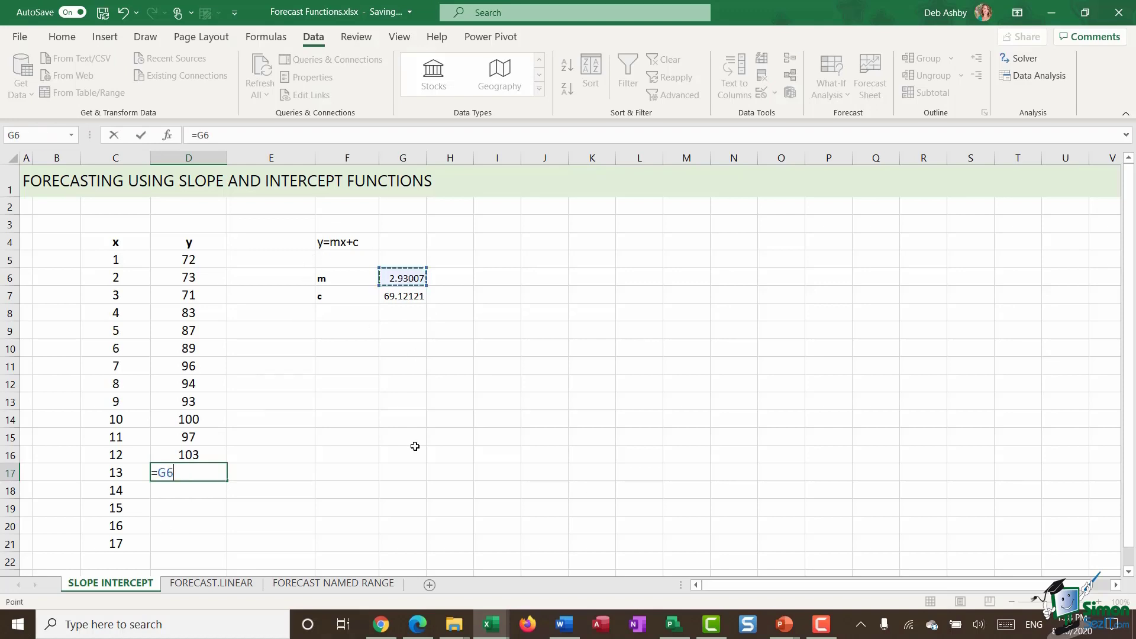
{"action": "key", "text": "F4"}
{"action": "type", "text": "*"}
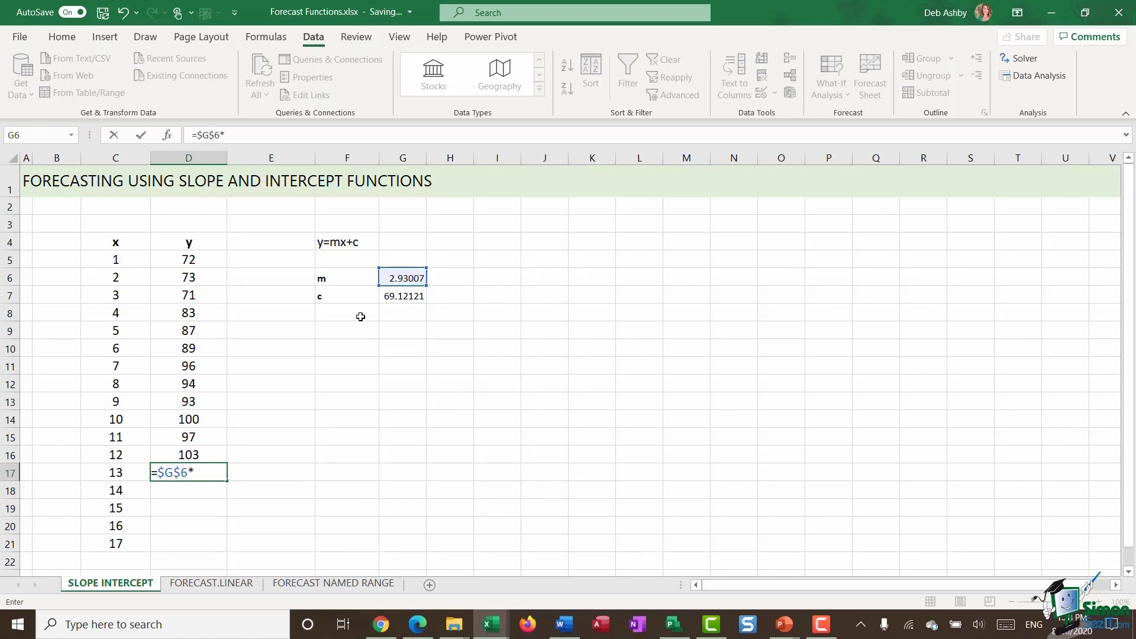
{"action": "left_click", "coordinate": [112, 472]}
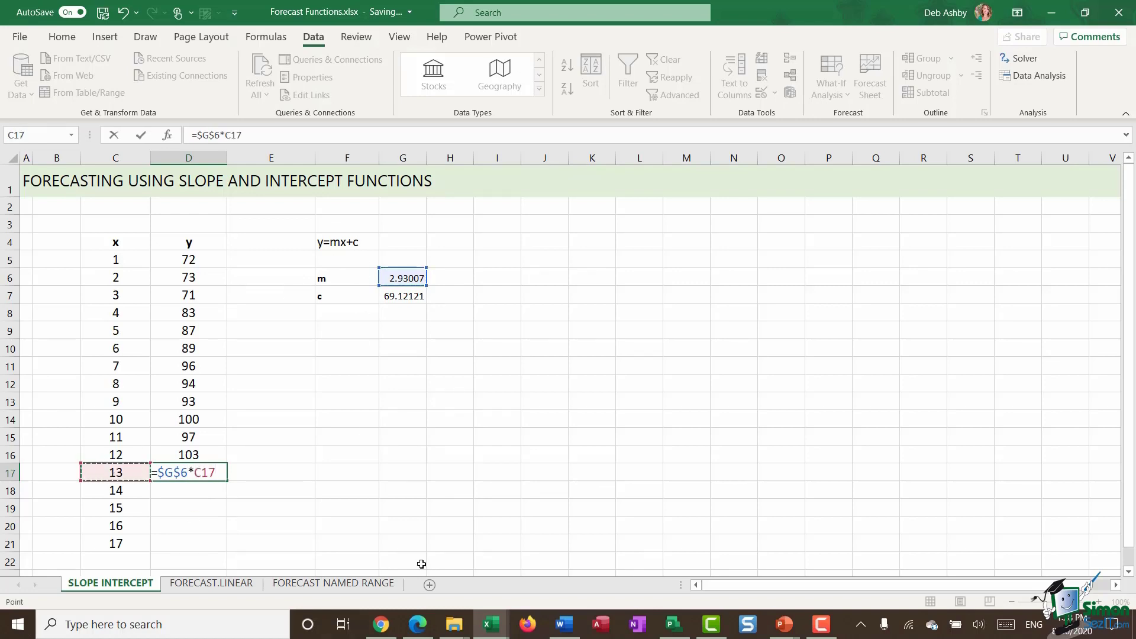
{"action": "type", "text": "+"}
{"action": "left_click", "coordinate": [405, 298]}
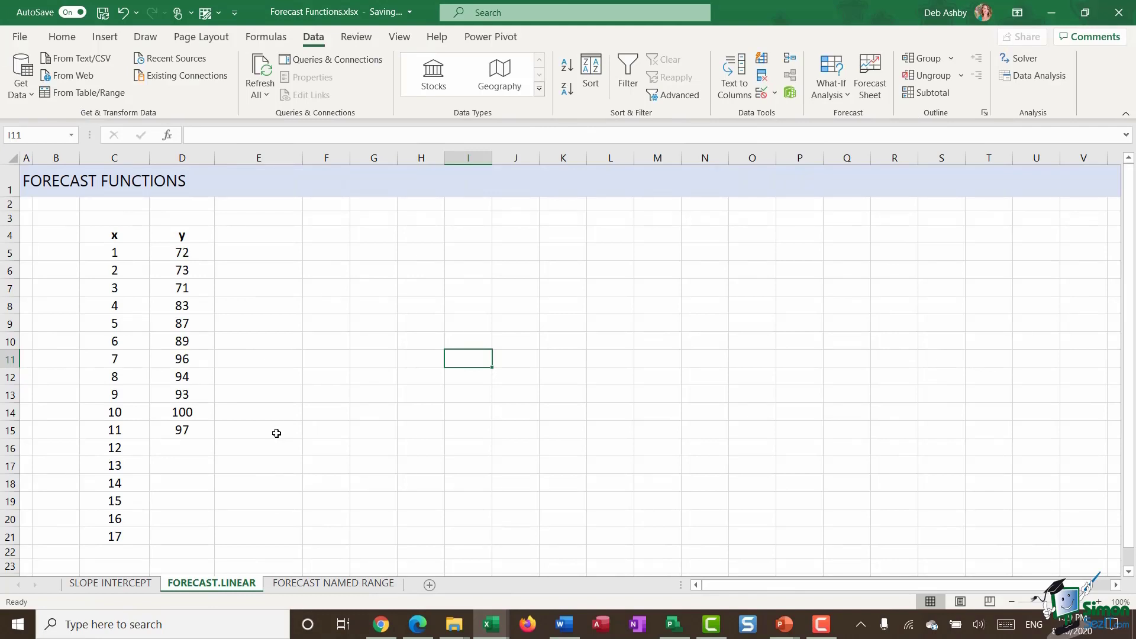
- Begin a =FORECAST.LINEAR( formula in cell D16 for x = 12
{"action": "left_click", "coordinate": [191, 450]}
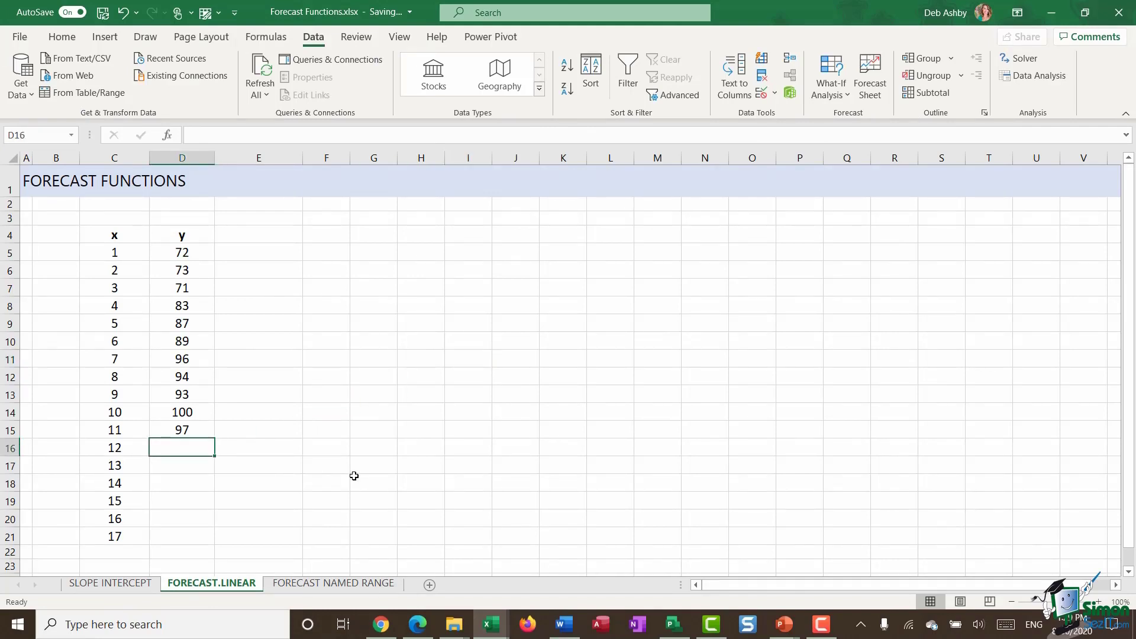
{"action": "type", "text": "=Fore"}
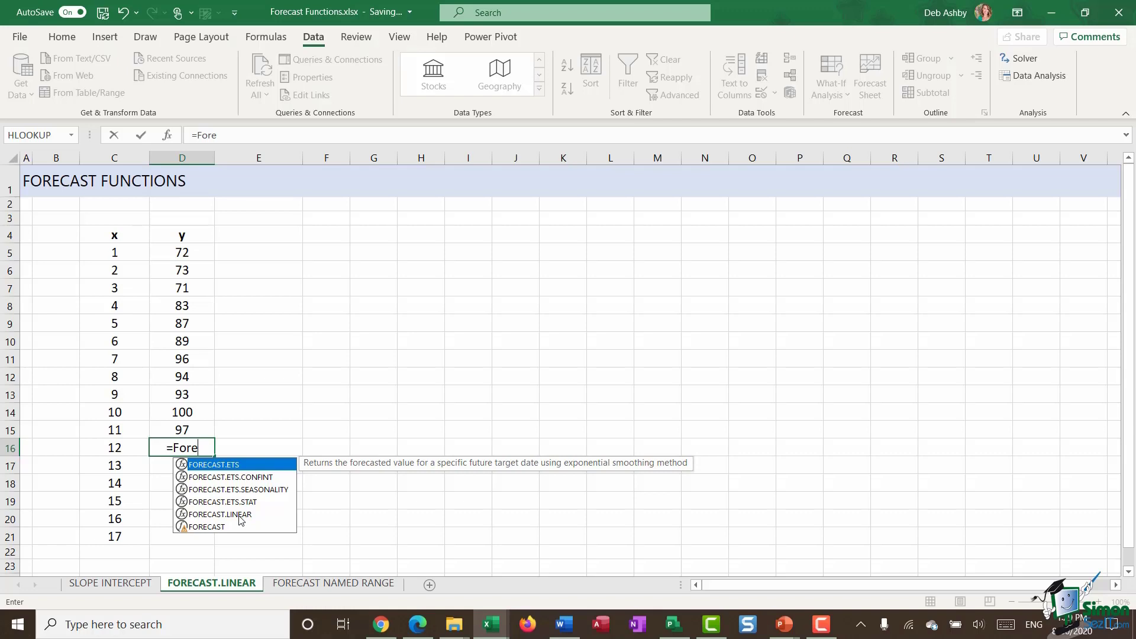
{"action": "double_click", "coordinate": [239, 516]}
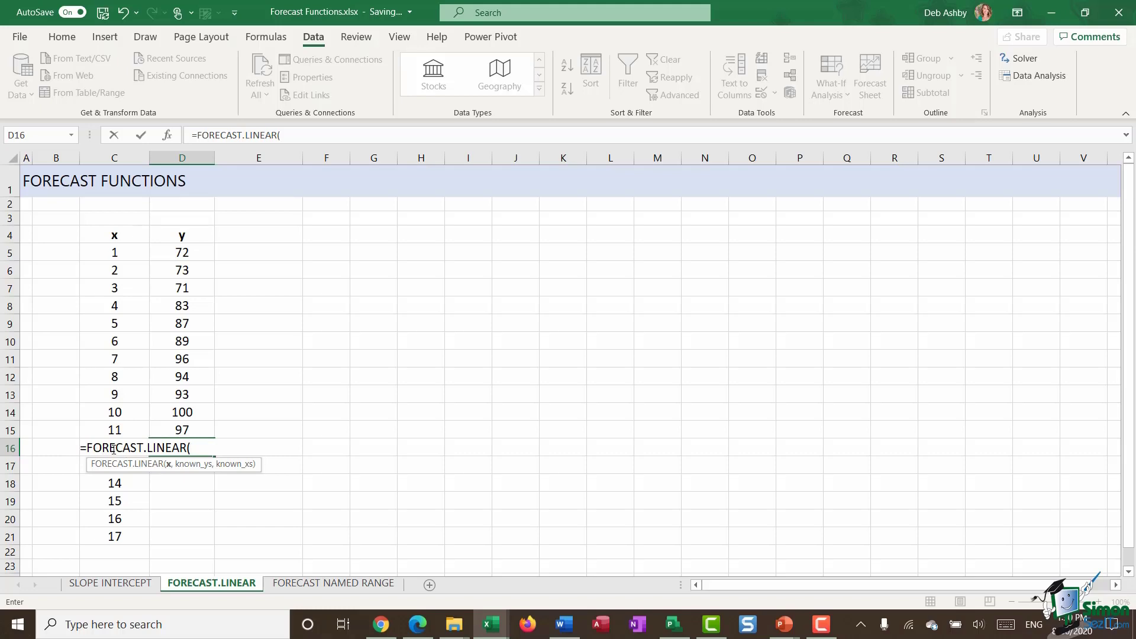
- Restart D16 as =FORECAST.LINEAR with x C16 and absolute known y values $D$5:$D$15
{"action": "key", "text": "Escape"}
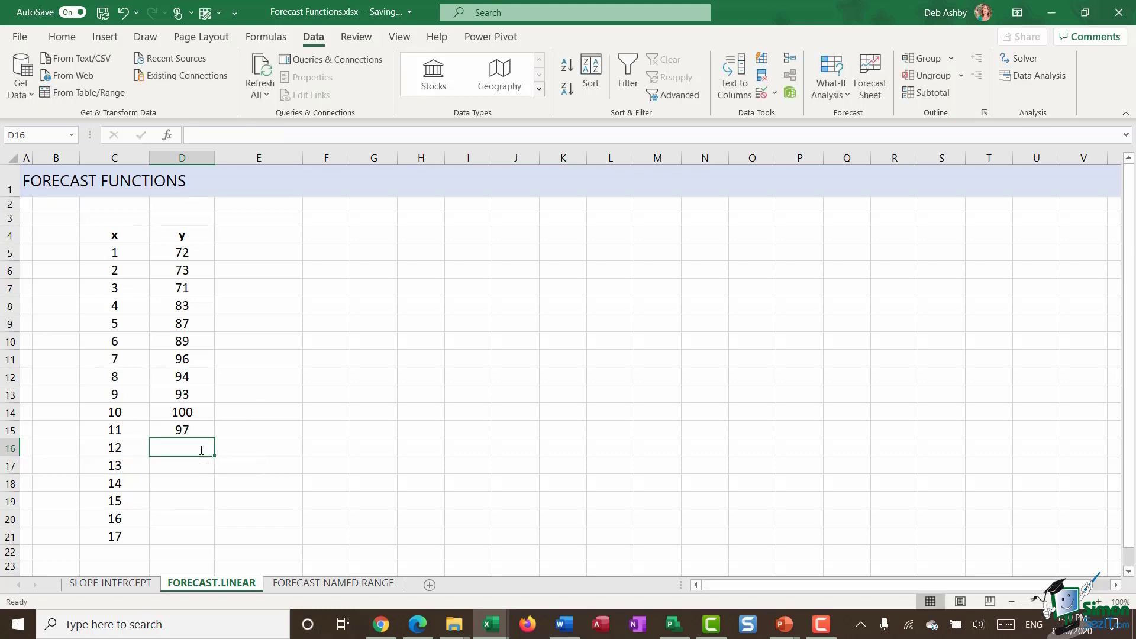
{"action": "left_click", "coordinate": [221, 139]}
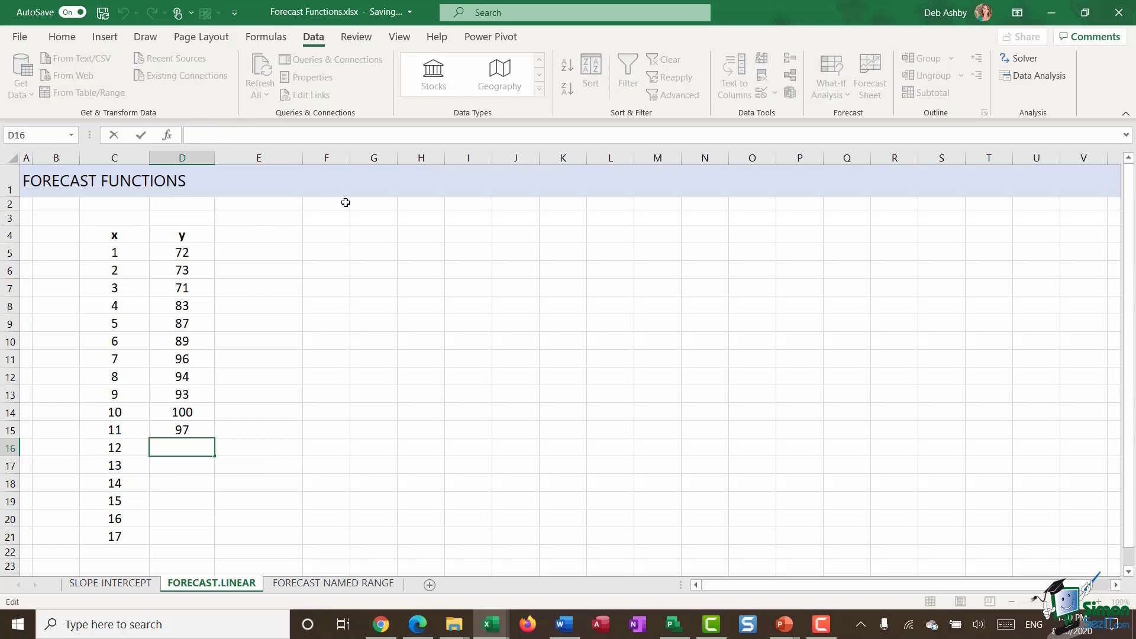
{"action": "type", "text": "=FORE"}
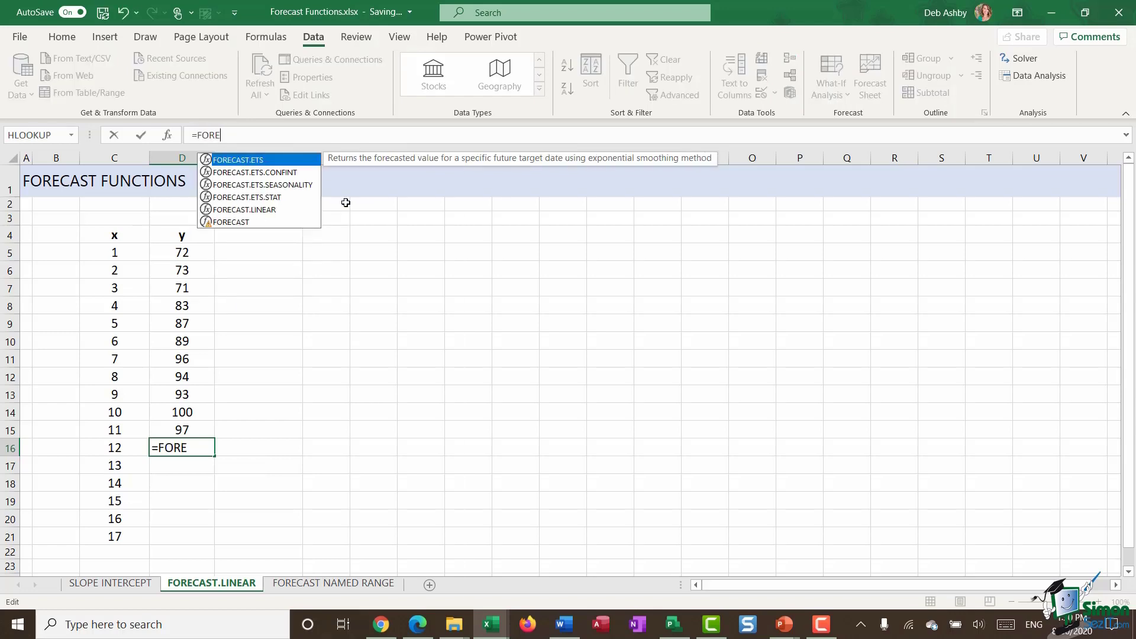
{"action": "double_click", "coordinate": [246, 210]}
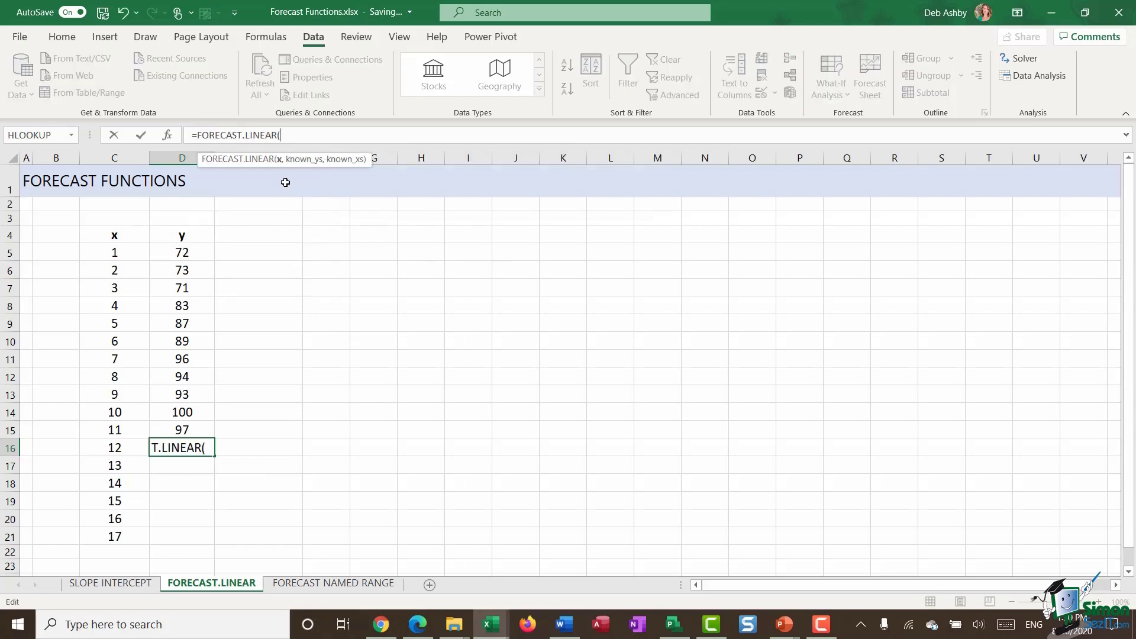
{"action": "left_click", "coordinate": [122, 447]}
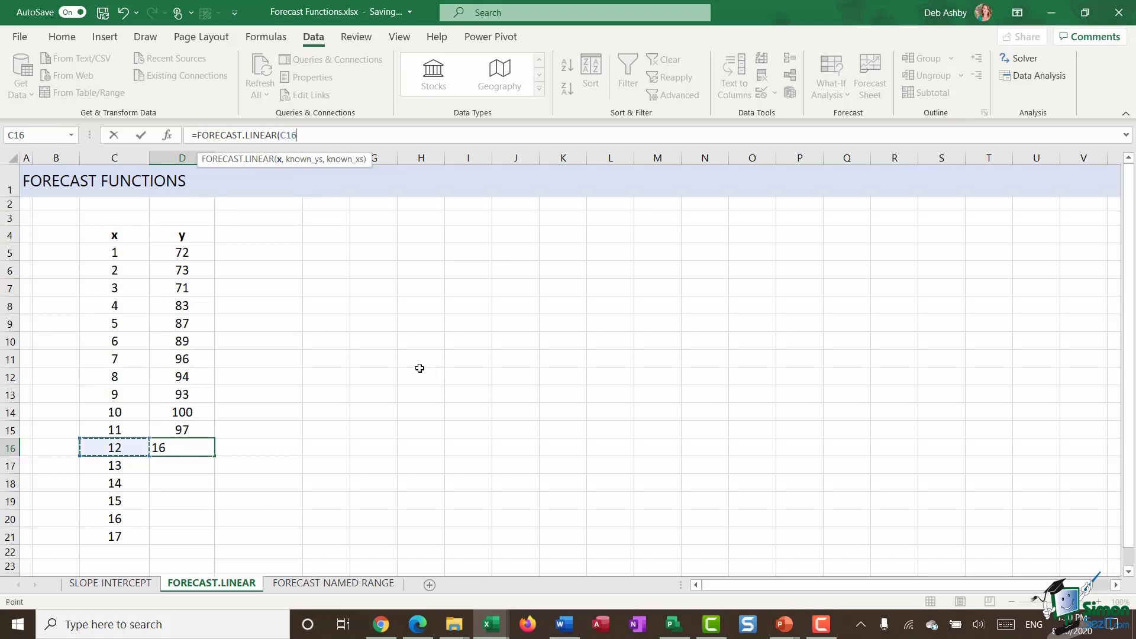
{"action": "type", "text": ","}
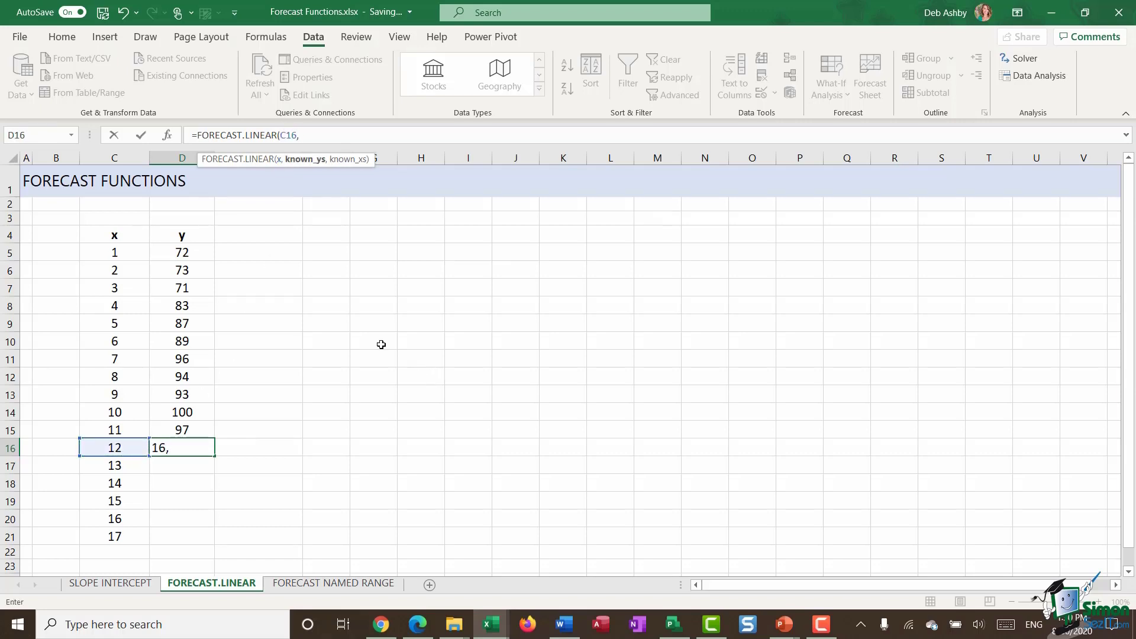
{"action": "left_click", "coordinate": [193, 258]}
{"action": "left_click_drag", "start_coordinate": [193, 258], "coordinate": [200, 431]}
{"action": "key", "text": "F4"}
- Add absolute known x values $C$5:$C$15, then fill the forecast formula down to D21
{"action": "type", "text": ","}
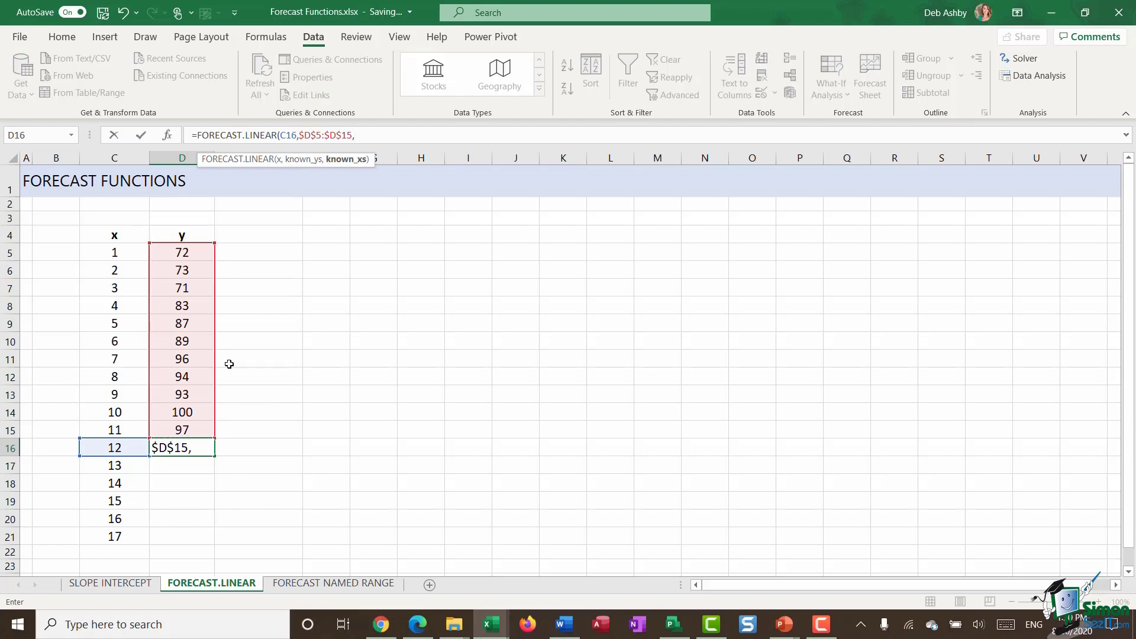
{"action": "left_click_drag", "start_coordinate": [110, 253], "coordinate": [111, 429]}
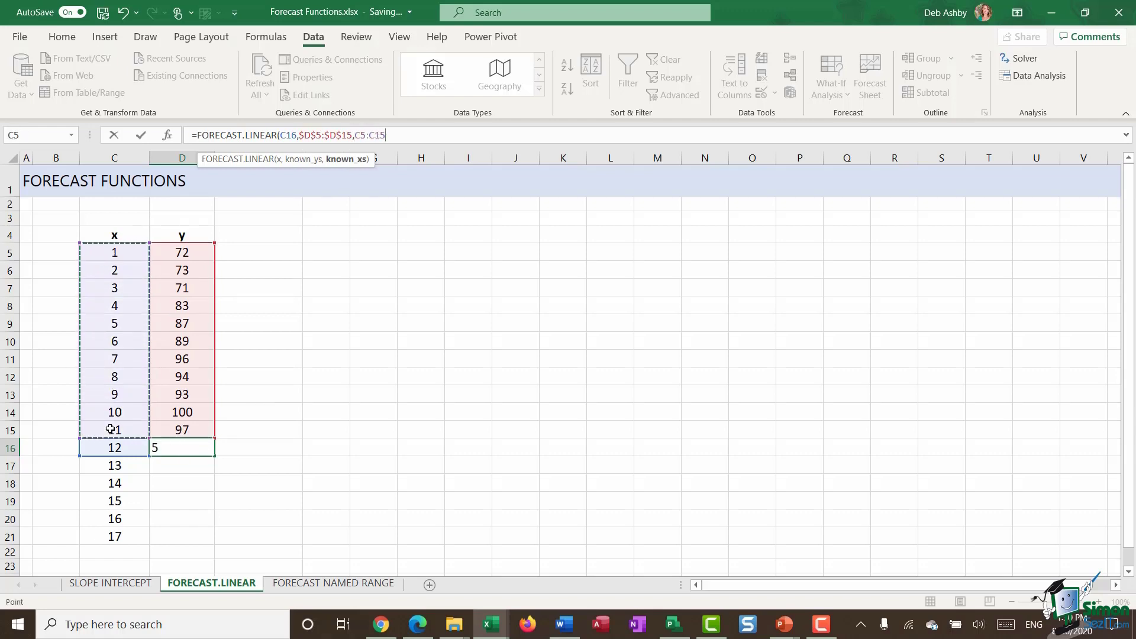
{"action": "key", "text": "F4"}
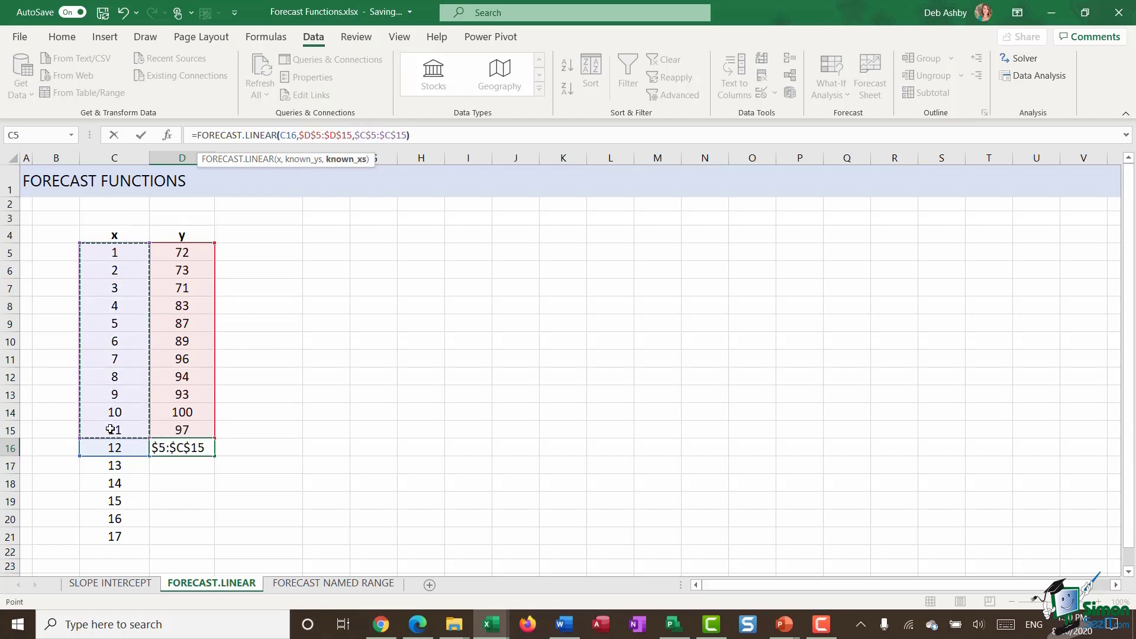
{"action": "key", "text": "Return"}
{"action": "left_click", "coordinate": [182, 448]}
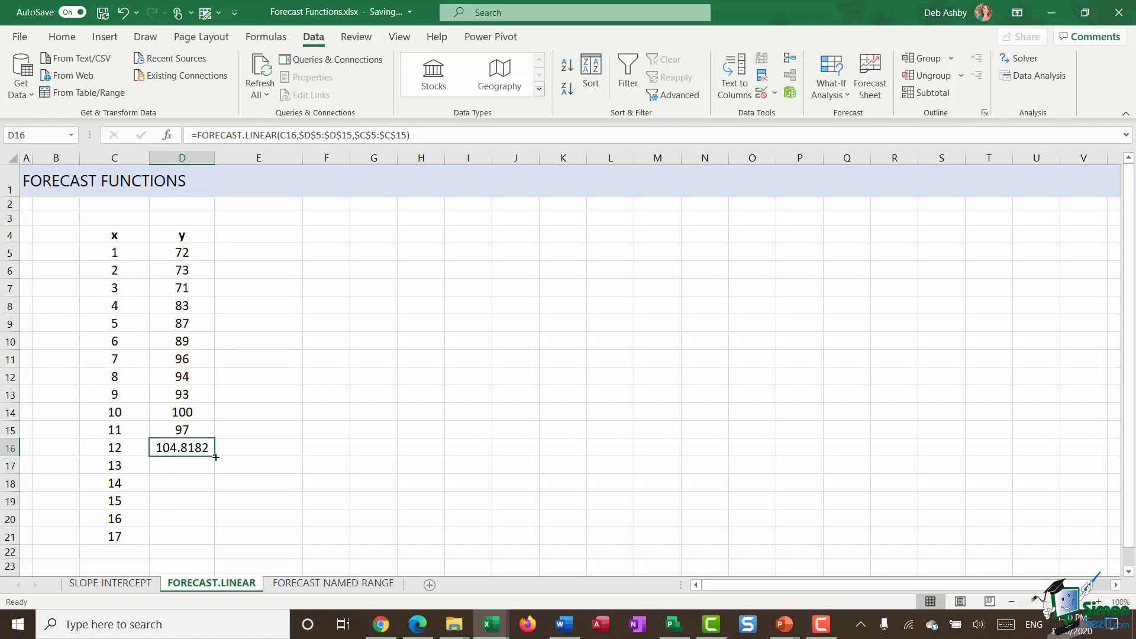
{"action": "double_click", "coordinate": [214, 456]}
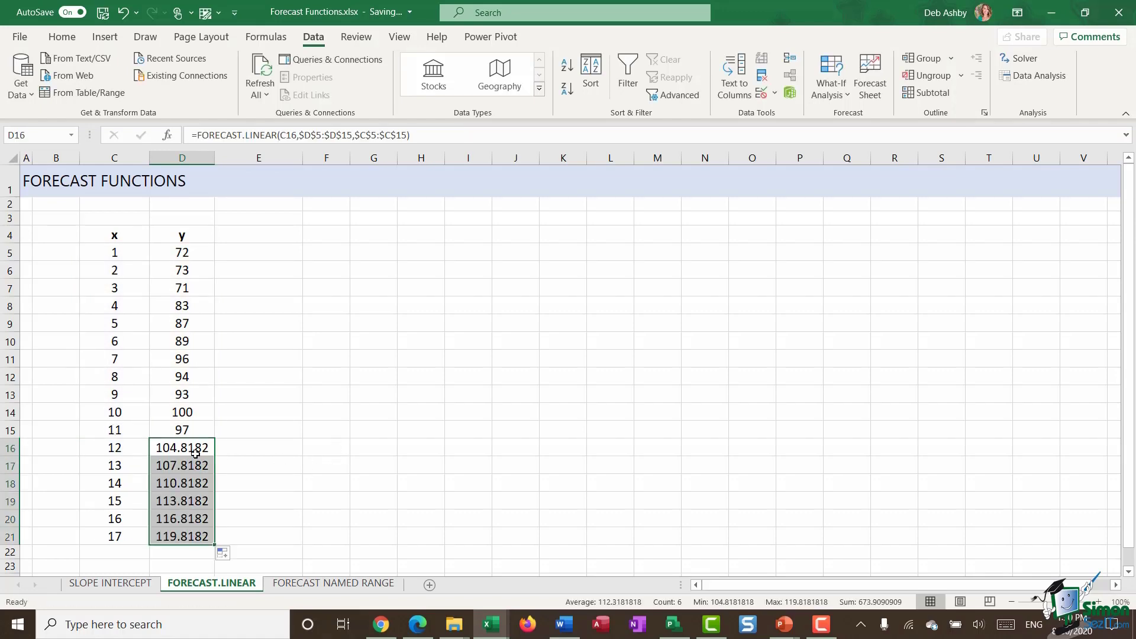
- Decrease the decimals in D16:D21 until the forecasts show no decimal places
{"action": "left_click", "coordinate": [62, 38]}
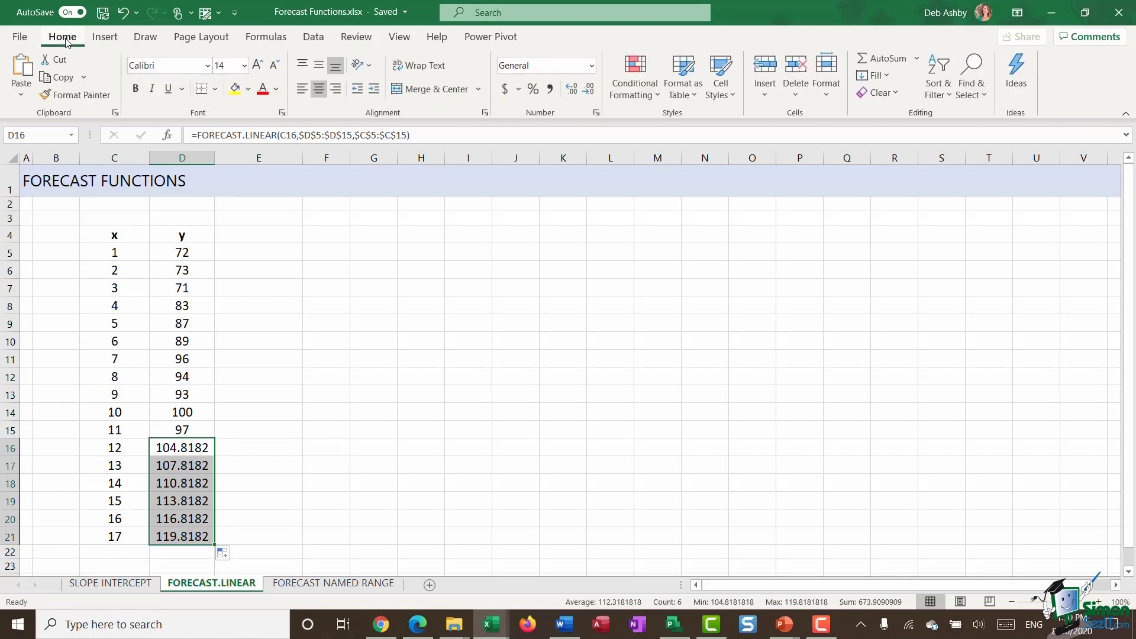
{"action": "left_click", "coordinate": [589, 89]}
{"action": "left_click", "coordinate": [588, 89]}
{"action": "left_click", "coordinate": [589, 89]}
{"action": "left_click", "coordinate": [589, 89]}
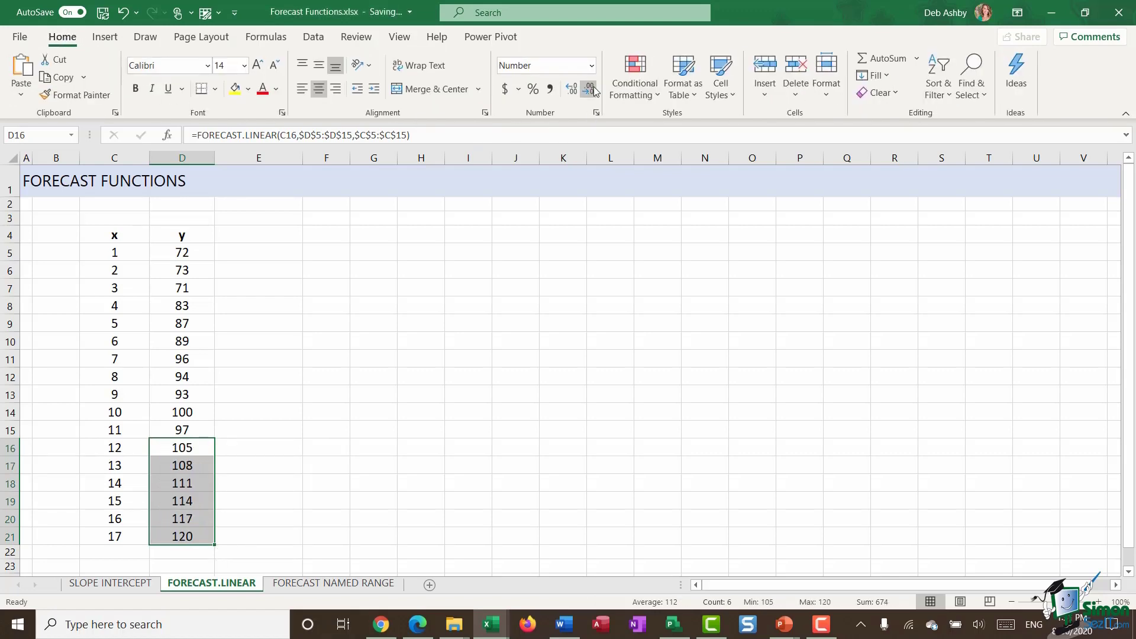
{"action": "left_click", "coordinate": [326, 411]}
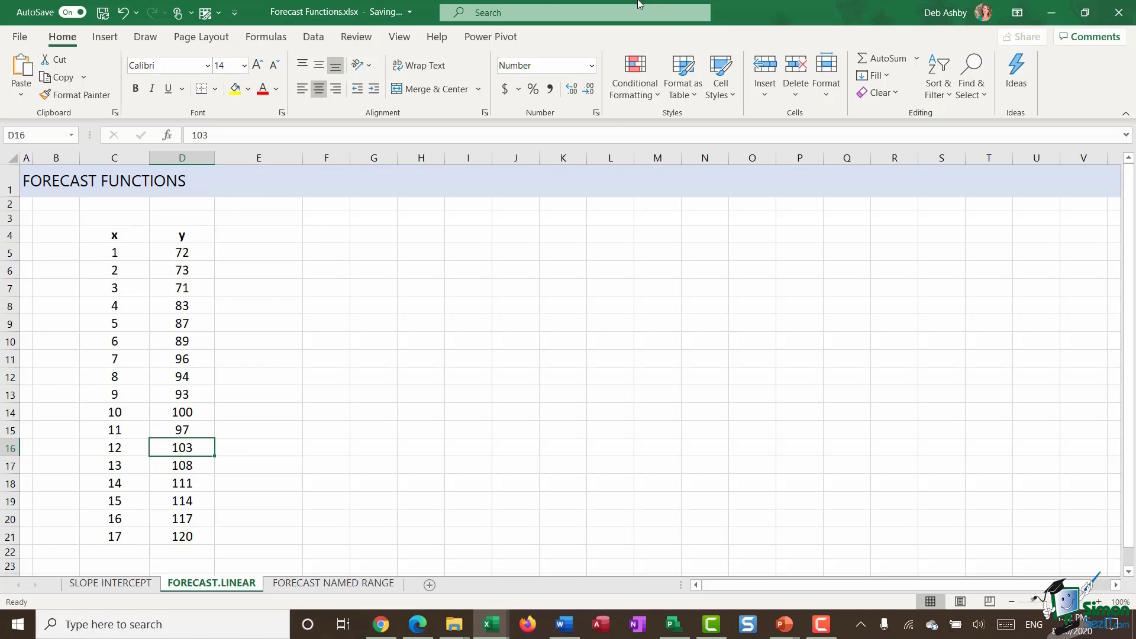
- Search Excel Help for 'forecast' and bring up the help results
{"action": "left_click", "coordinate": [487, 12]}
{"action": "type", "text": "forecast"}
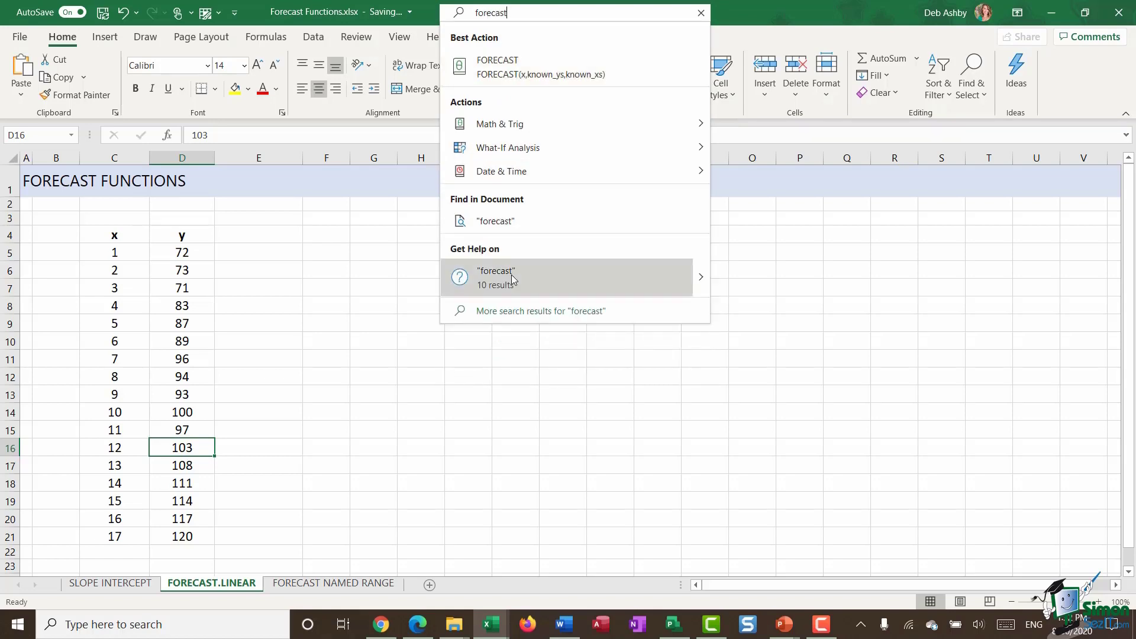
{"action": "left_click", "coordinate": [519, 283]}
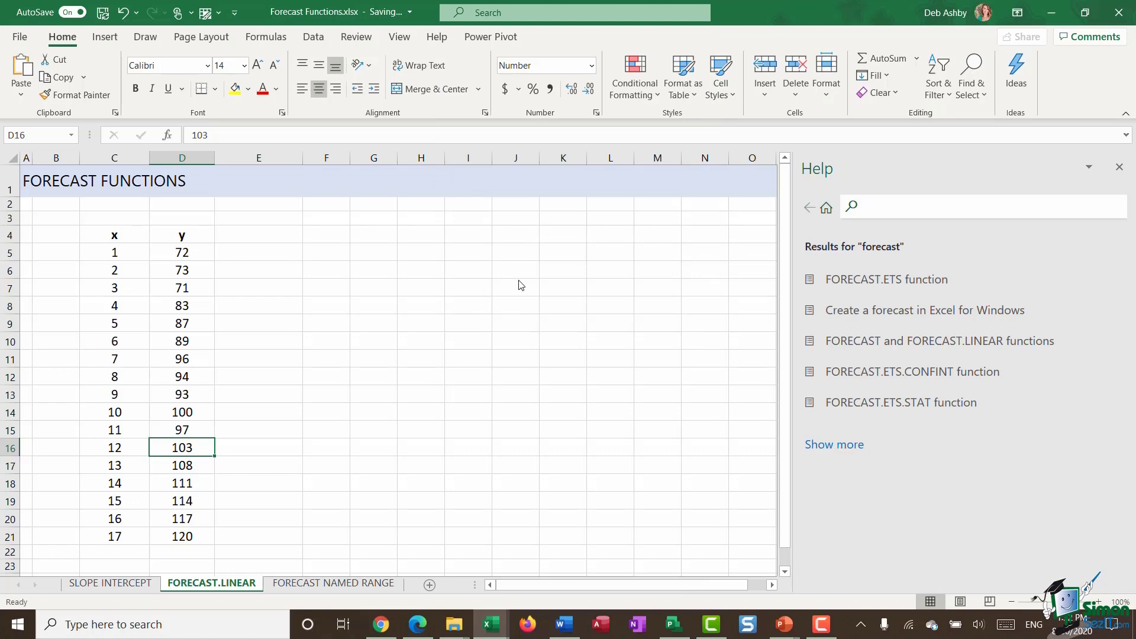
- Expand the help results and open the FORECAST.ETS function article
{"action": "left_click", "coordinate": [847, 447]}
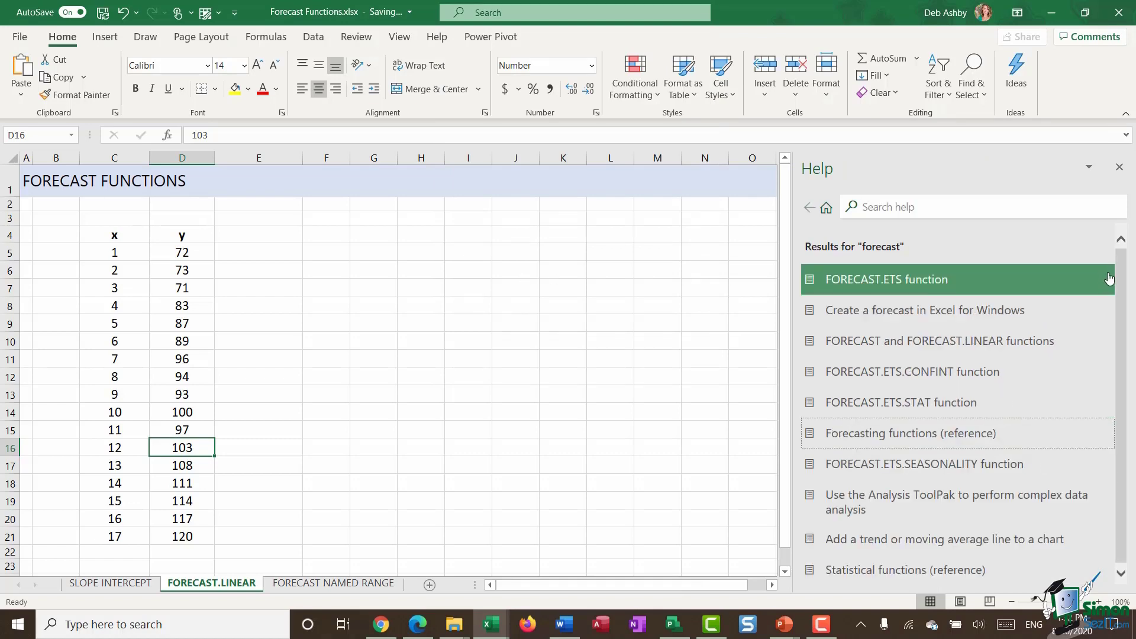
{"action": "left_click", "coordinate": [852, 279]}
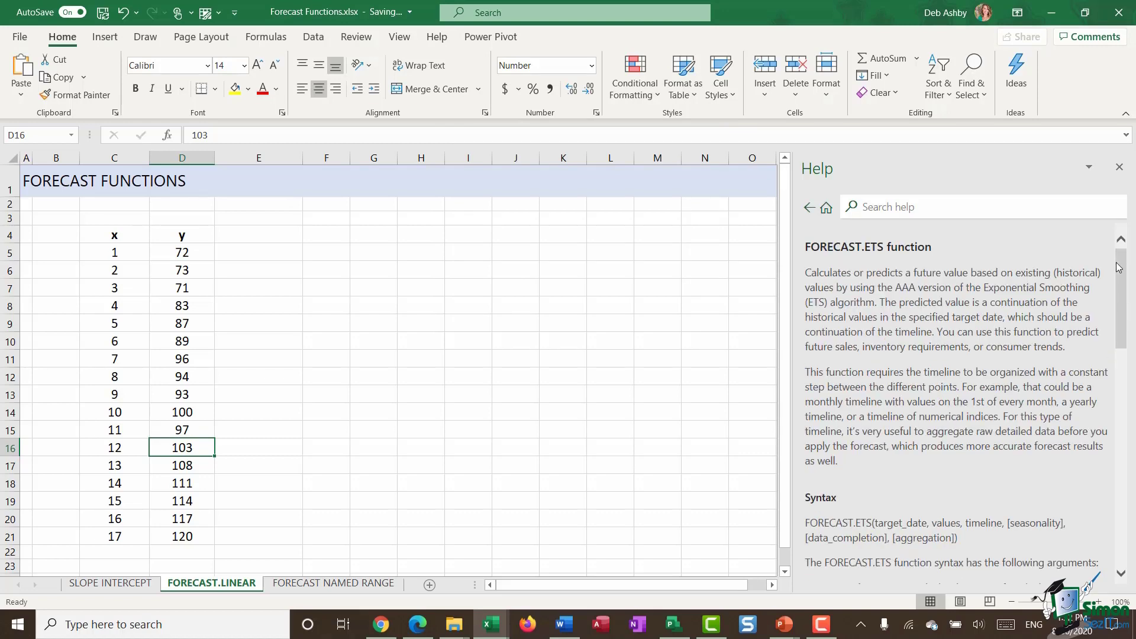
{"action": "scroll", "coordinate": [1131, 258], "scroll_direction": "down", "scroll_amount": 5}
{"action": "scroll", "coordinate": [1131, 258], "scroll_direction": "up", "scroll_amount": 5}
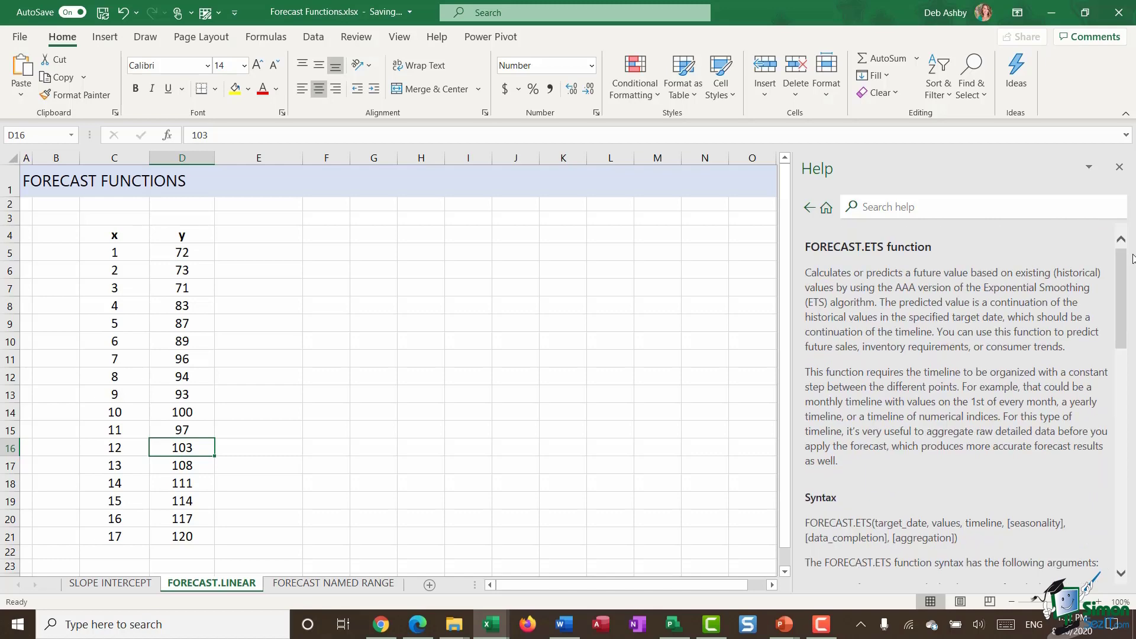